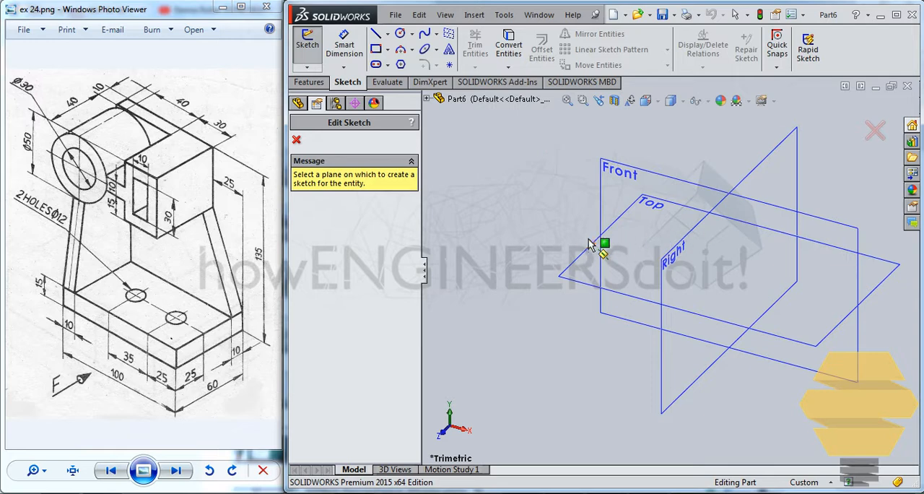
Step: Start a sketch on the Top plane and draw a center rectangle about 116 mm wide from the origin
click(596, 276)
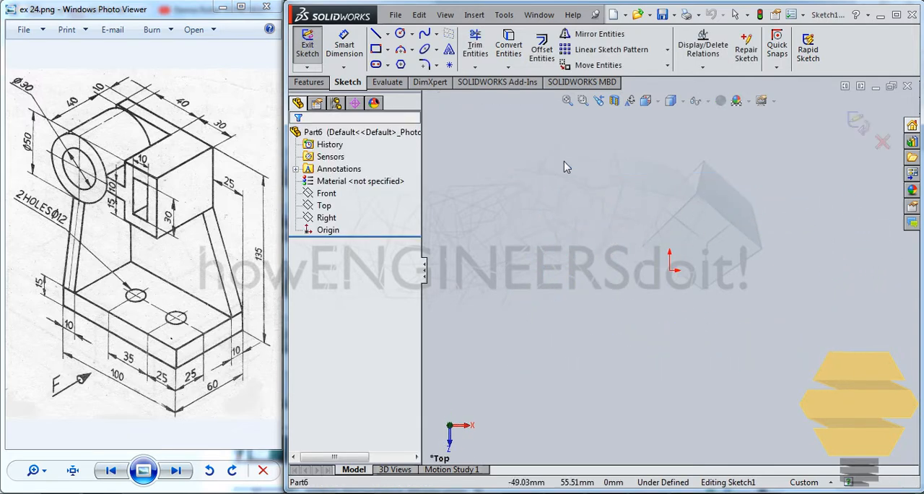
click(387, 49)
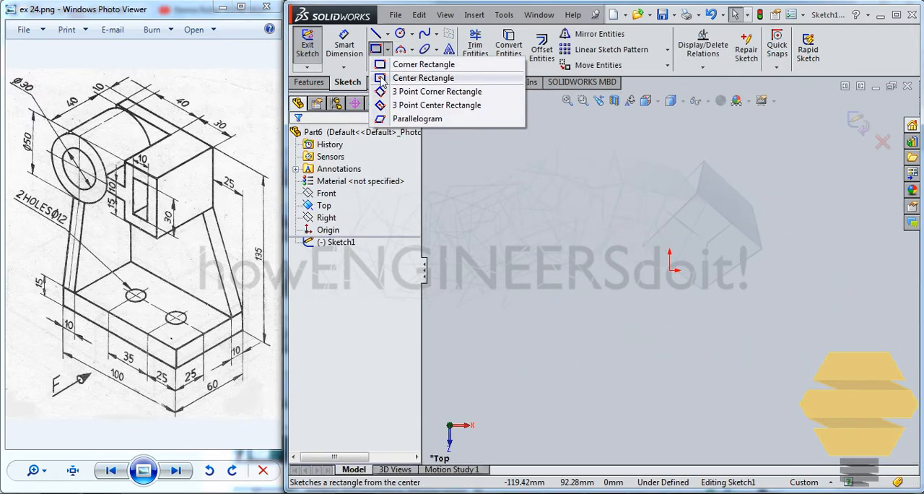
click(456, 78)
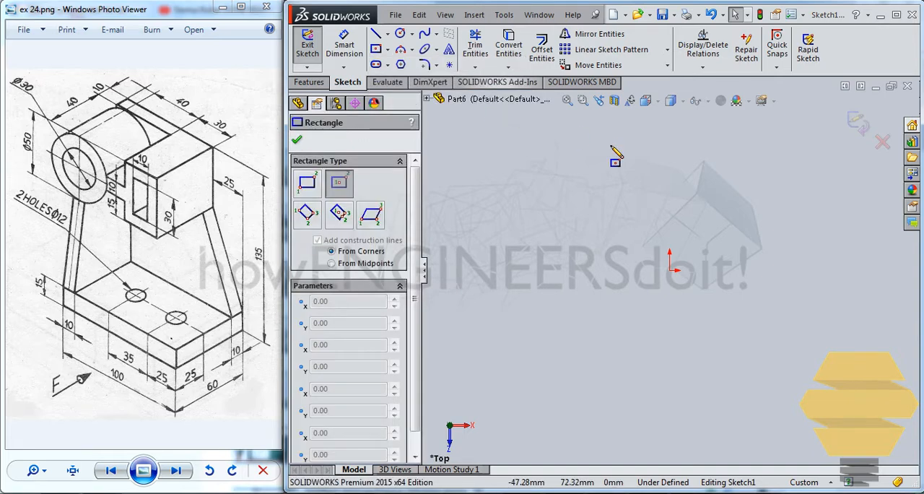
click(669, 269)
click(785, 191)
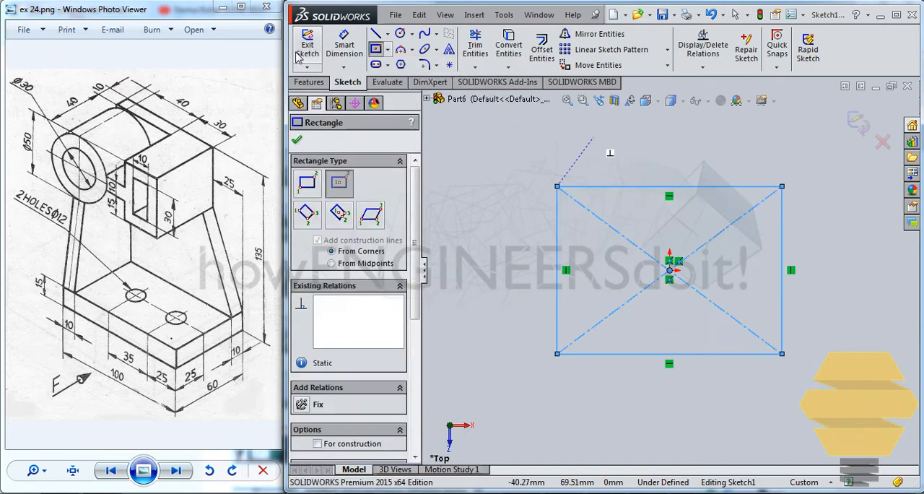
Step: Dimension the rectangle to 100 mm wide and 60 mm high
key(d)
click(608, 187)
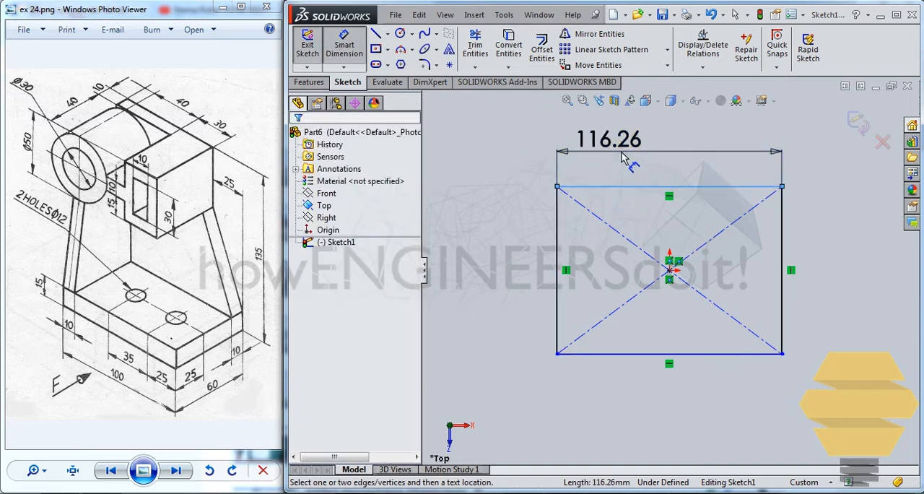
click(608, 144)
text(100)
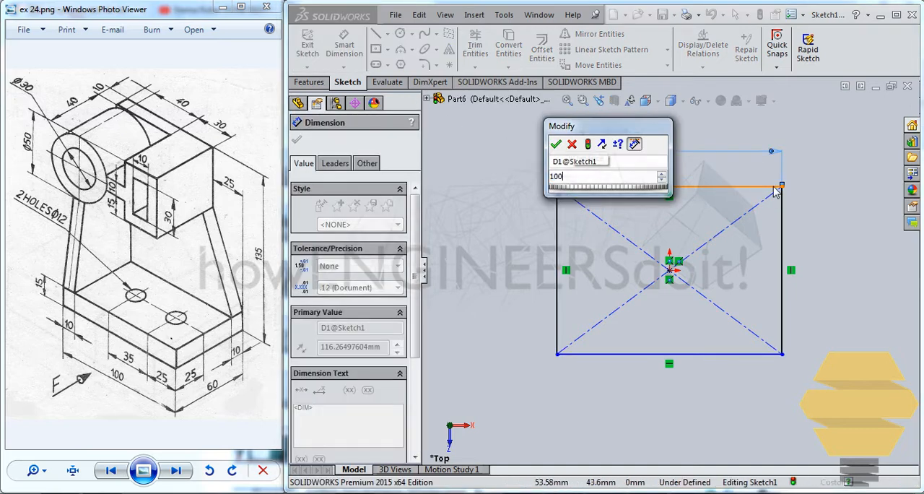
key(Return)
click(556, 210)
click(509, 267)
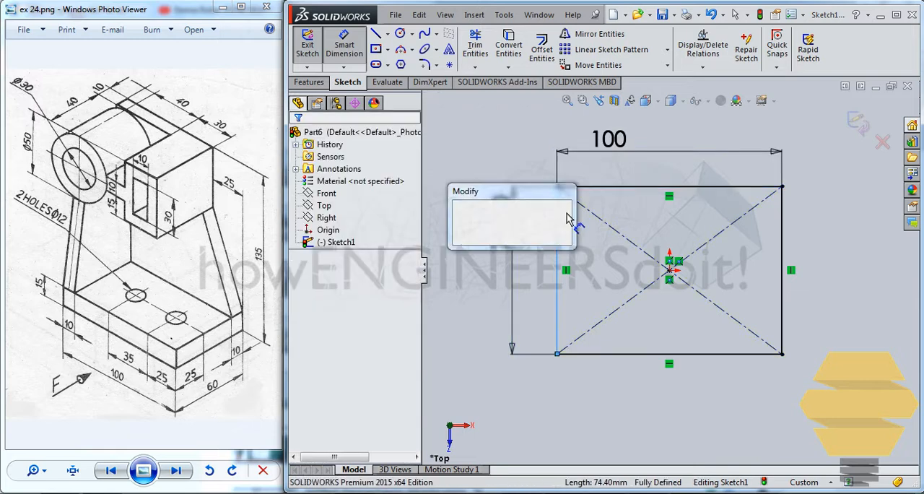
text(60)
key(Return)
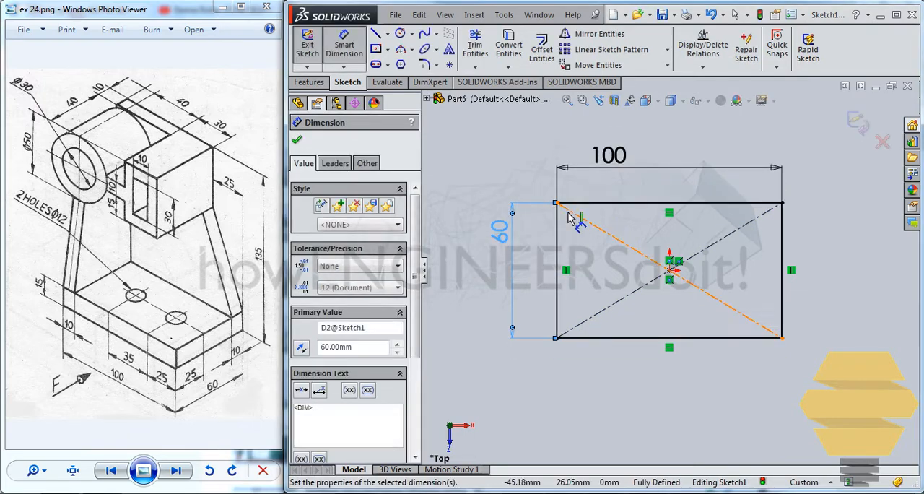
Step: Sketch two circles about 14 mm and 15 mm in diameter inside the rectangle, level with the origin and on either side of it
click(405, 33)
click(617, 269)
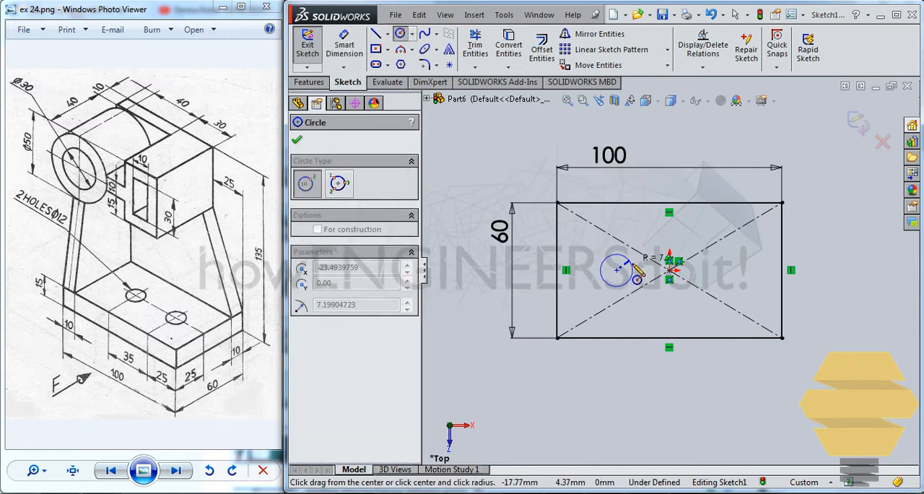
click(633, 271)
click(729, 270)
click(742, 259)
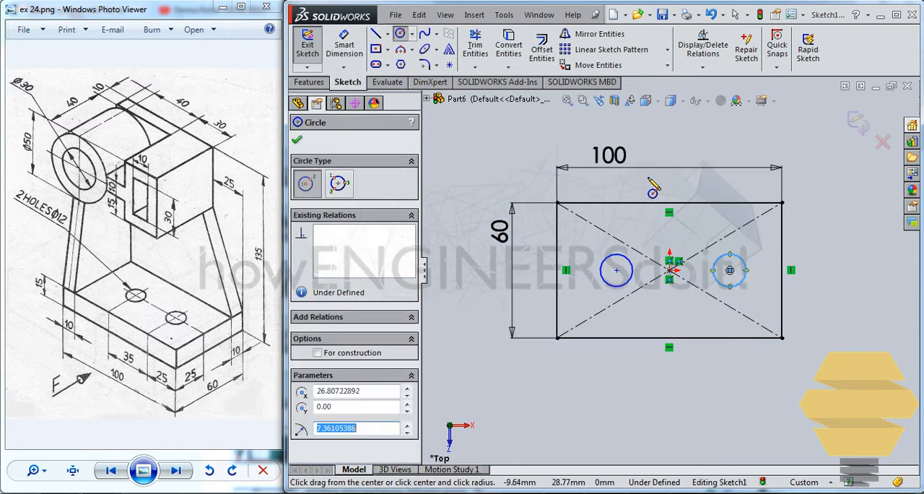
Step: Dimension both circles to a diameter of 12 mm
click(344, 45)
click(617, 286)
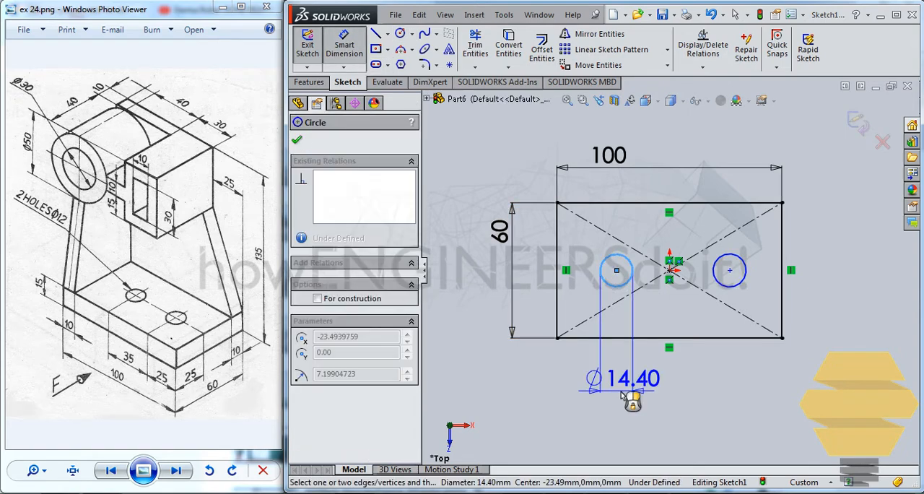
click(622, 394)
text(12)
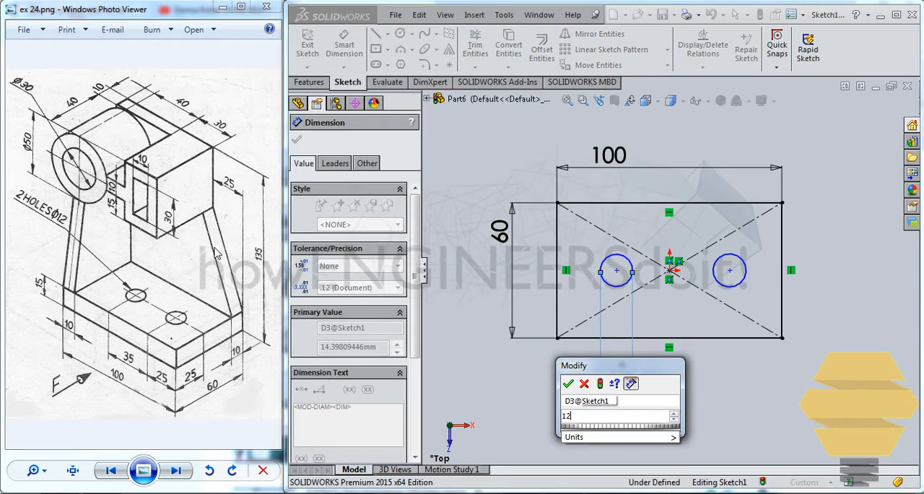
key(Return)
click(728, 288)
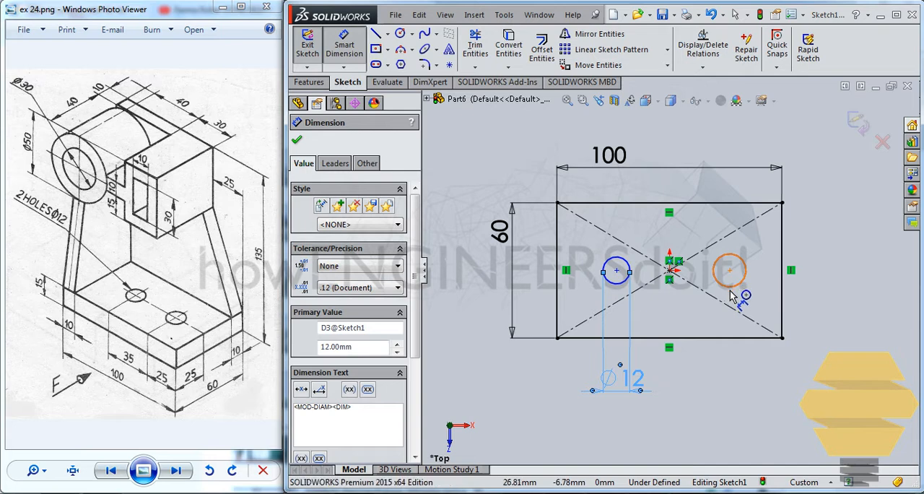
click(740, 372)
text(12)
key(Return)
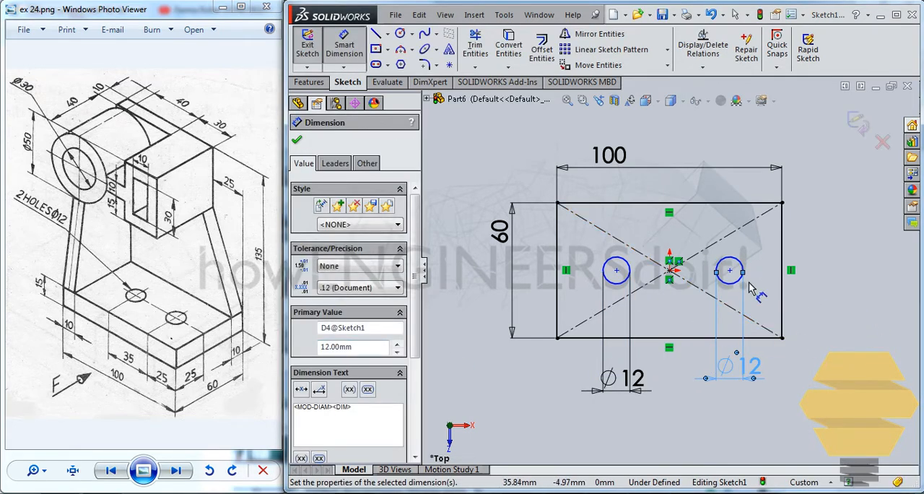
Step: Locate the right circle's center 25 mm from the rectangle's right edge and 25 mm from its lower edge
click(729, 271)
click(782, 292)
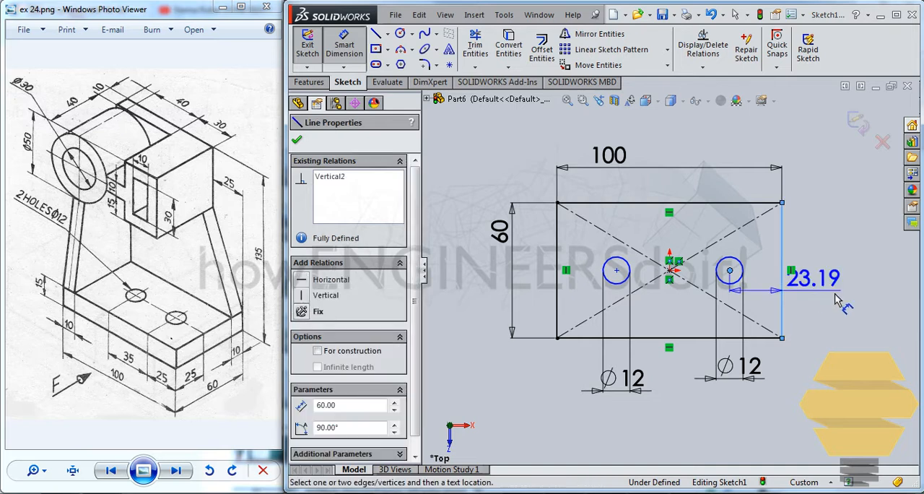
click(837, 292)
key(Return)
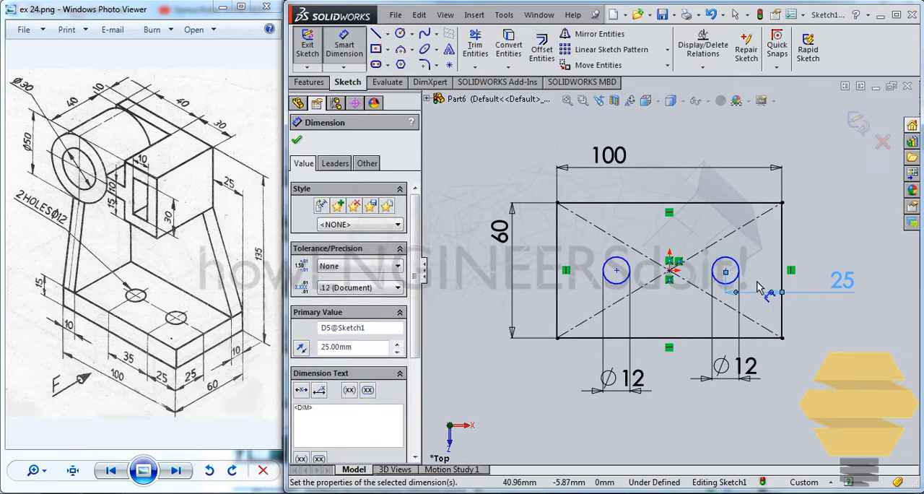
click(726, 272)
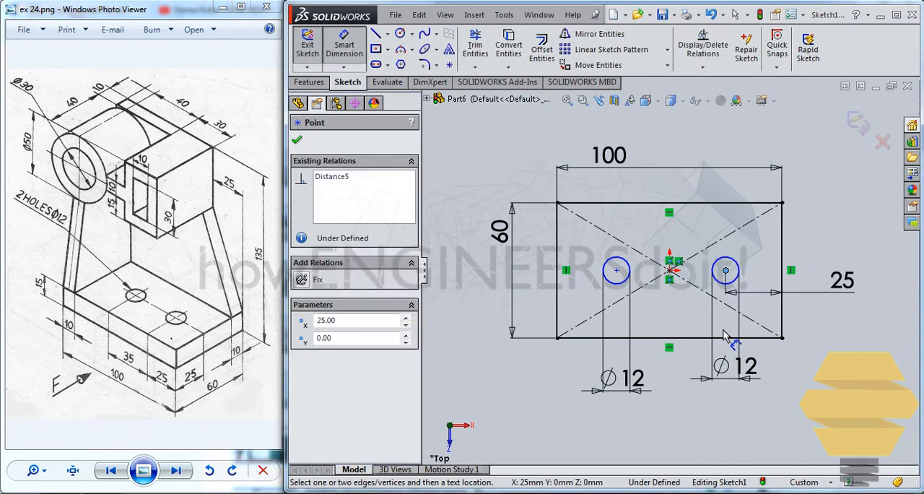
click(731, 337)
click(827, 336)
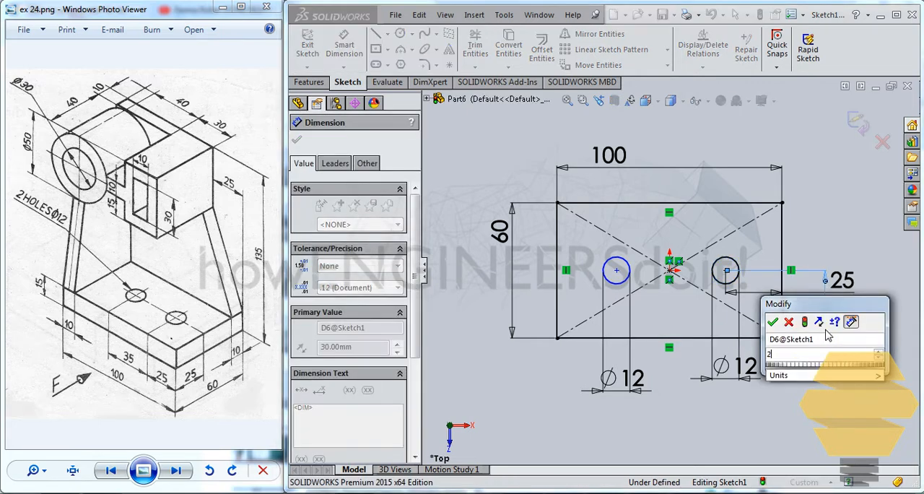
text(25)
key(Return)
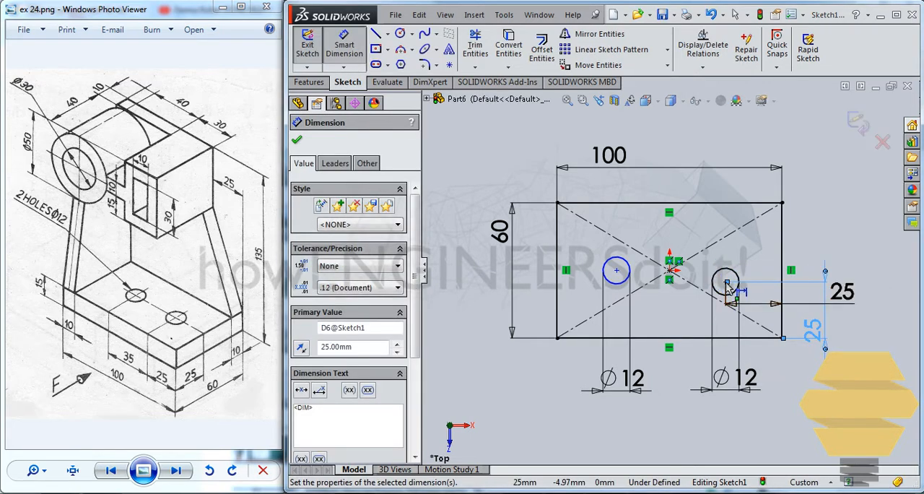
Step: Space the circle centers 35 mm apart horizontally and set the left circle's center 25 mm above the rectangle's lower edge
click(725, 282)
click(616, 271)
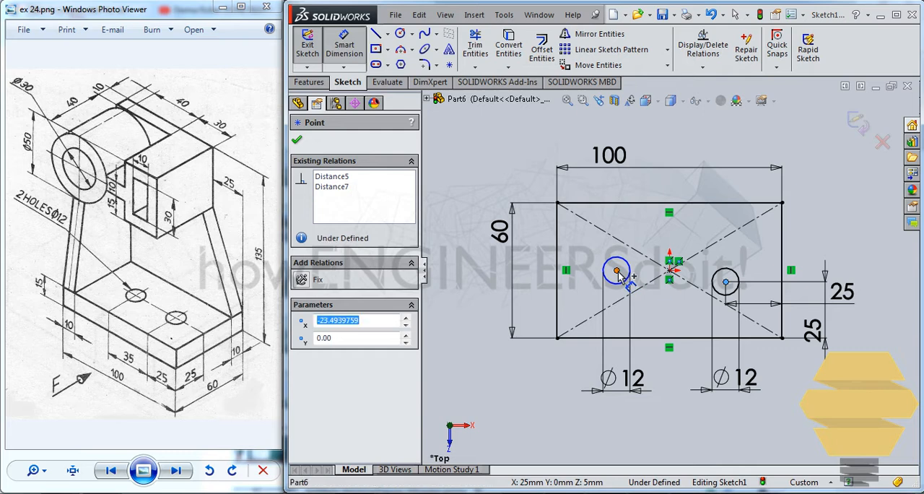
click(698, 411)
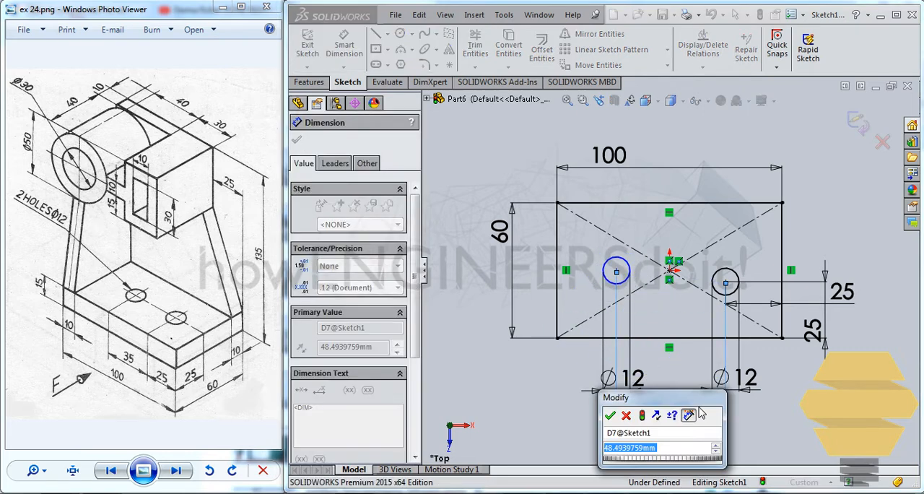
text(35)
key(Return)
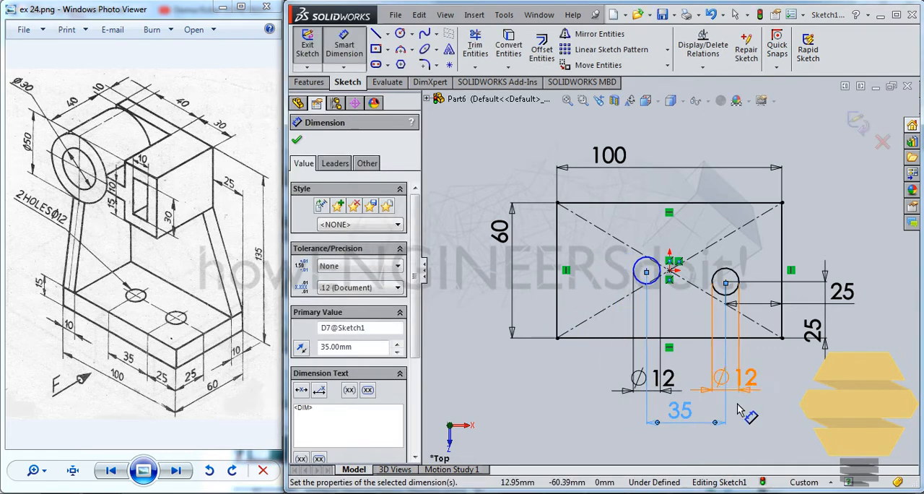
click(646, 271)
click(592, 337)
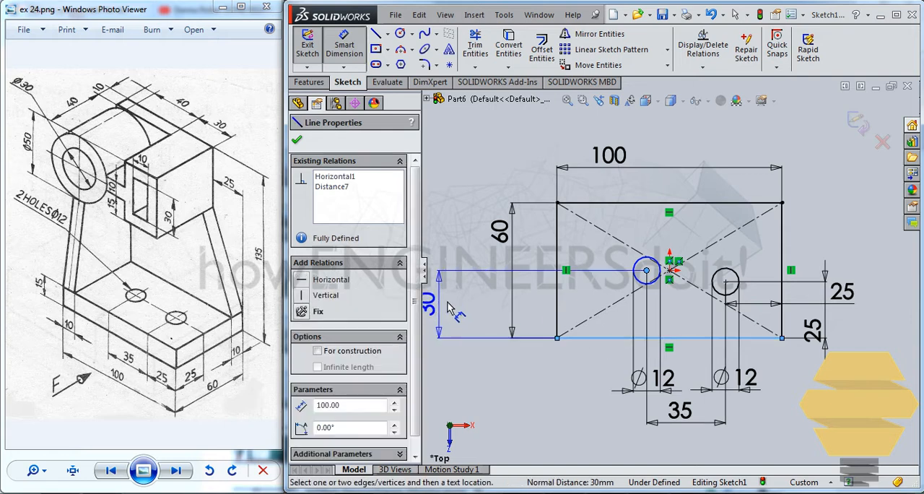
click(444, 303)
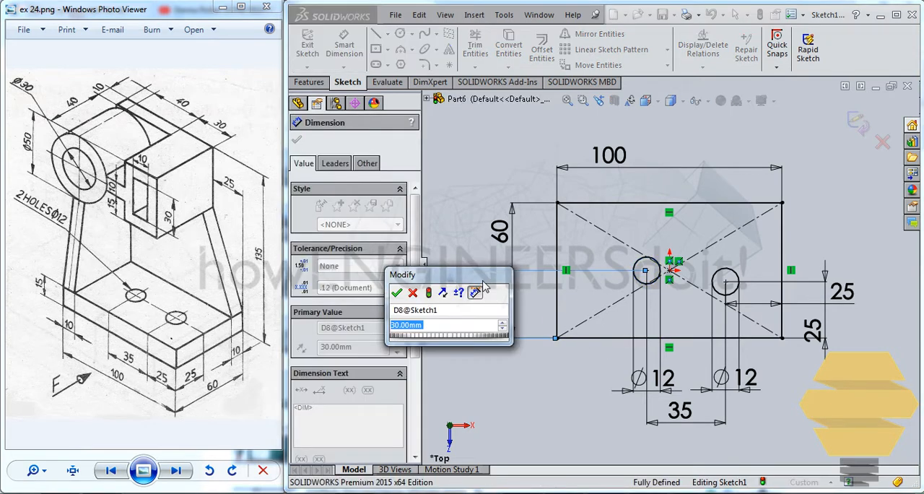
text(25)
key(Return)
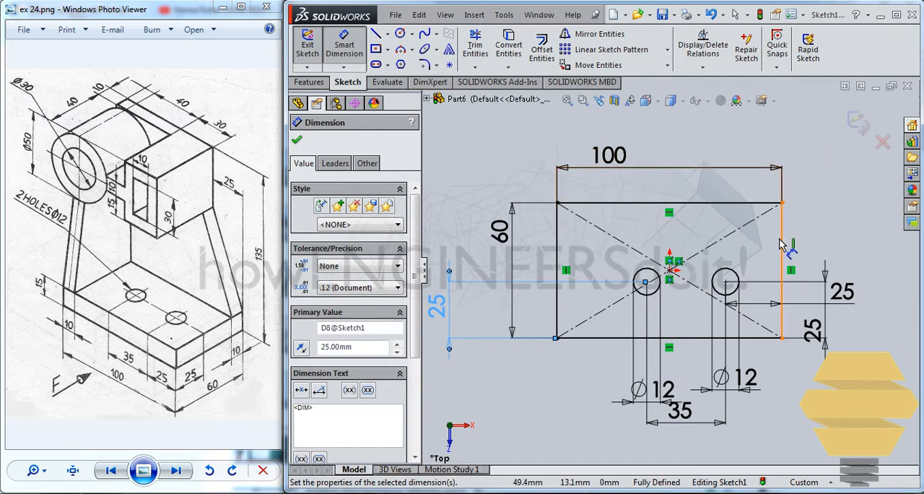
Step: Exit the sketch and extrude the base plate profile with a Blind depth of 15 mm
click(858, 123)
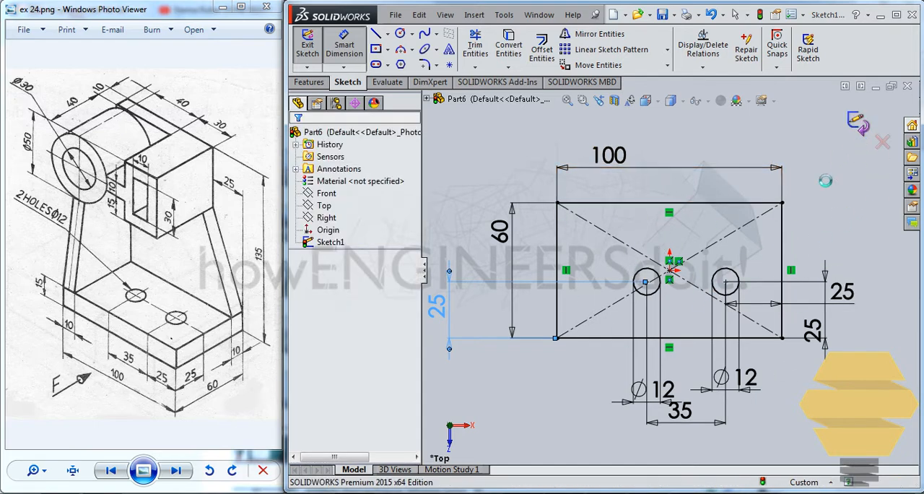
click(310, 82)
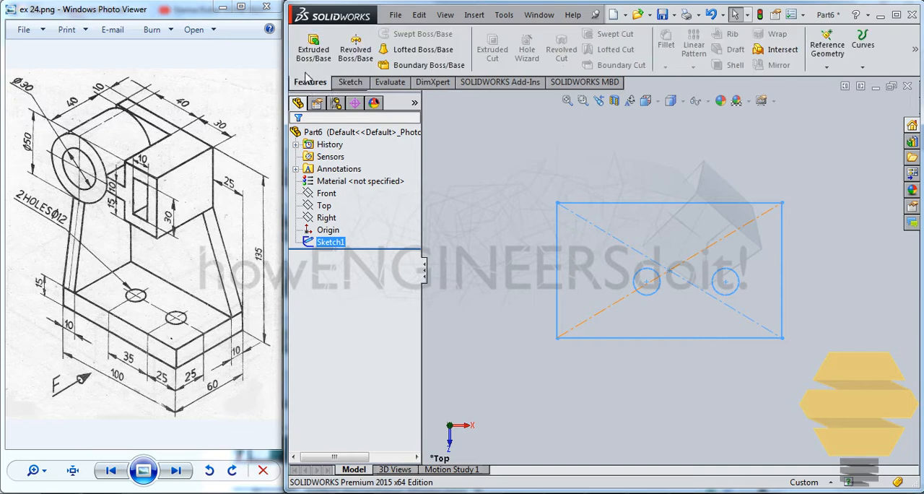
click(326, 58)
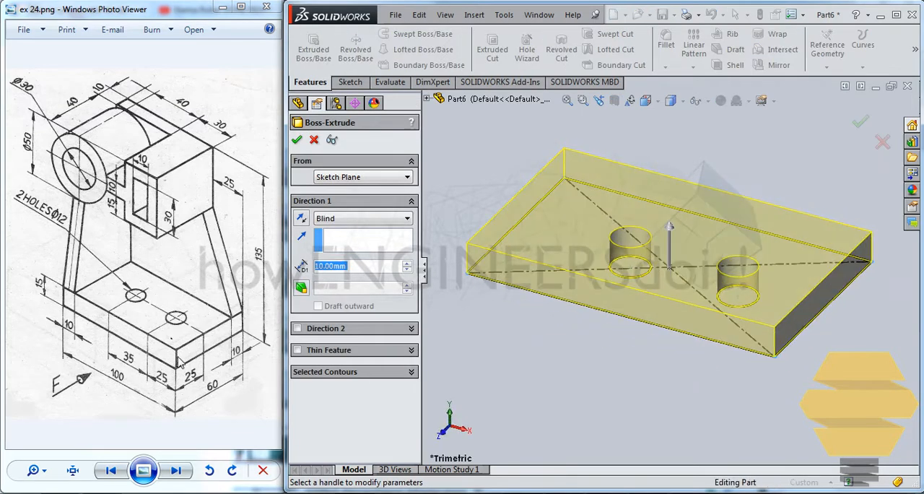
text(15)
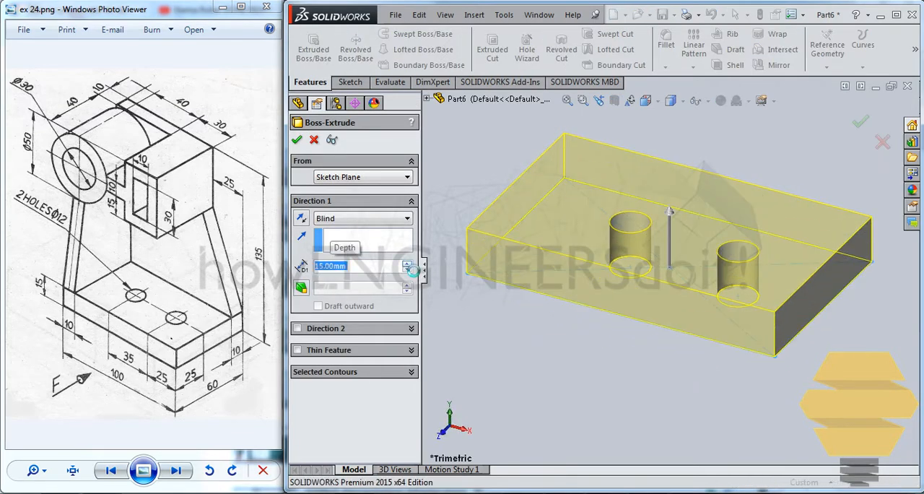
key(Return)
click(750, 160)
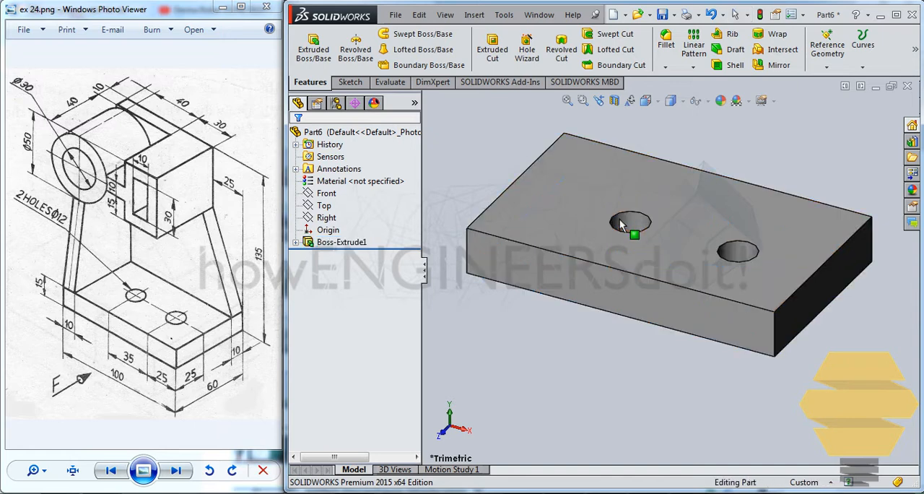
scroll(618, 213, up, 3)
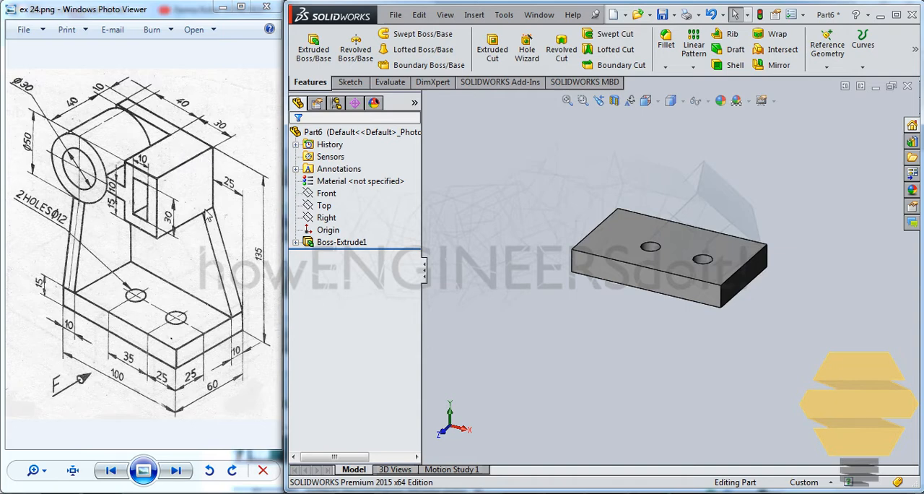
middle_drag(771, 264, 713, 235)
click(713, 233)
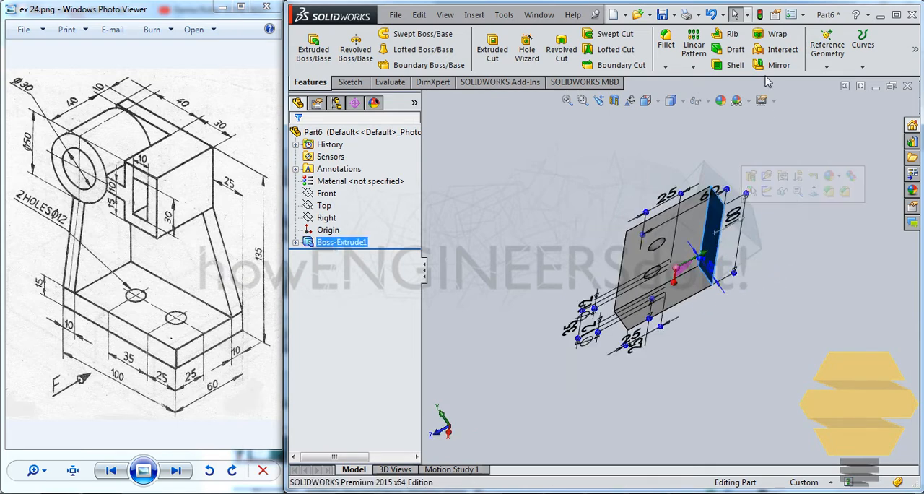
click(827, 63)
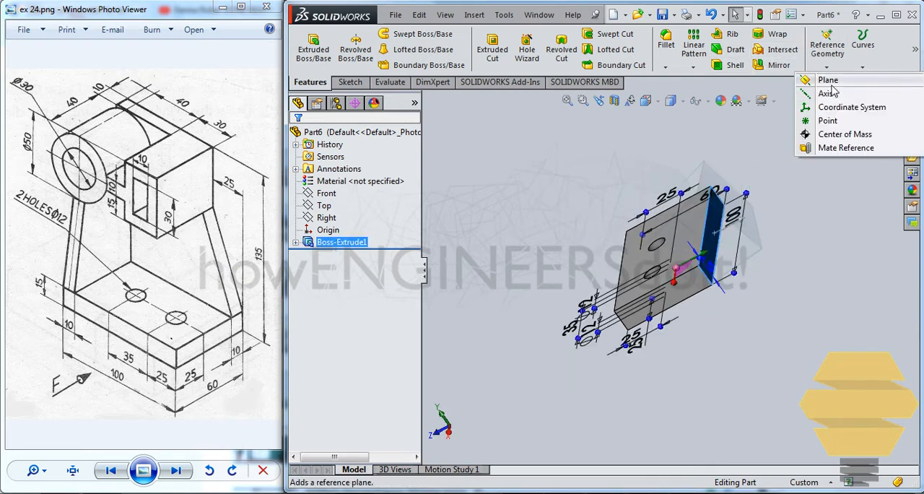
click(827, 79)
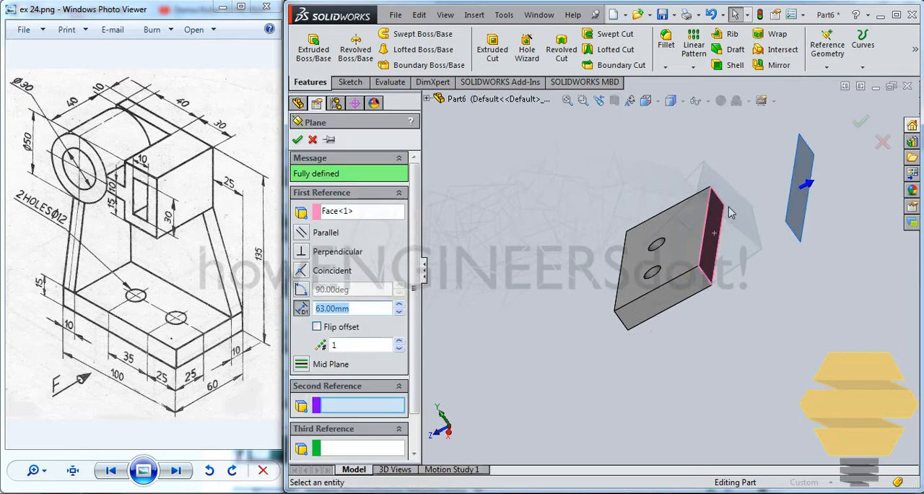
click(317, 327)
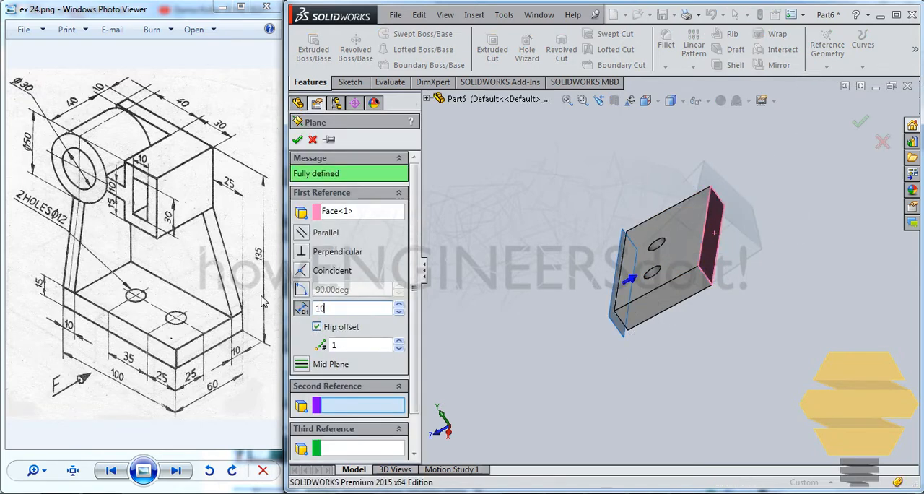
text(10)
key(Return)
key(ctrl+7)
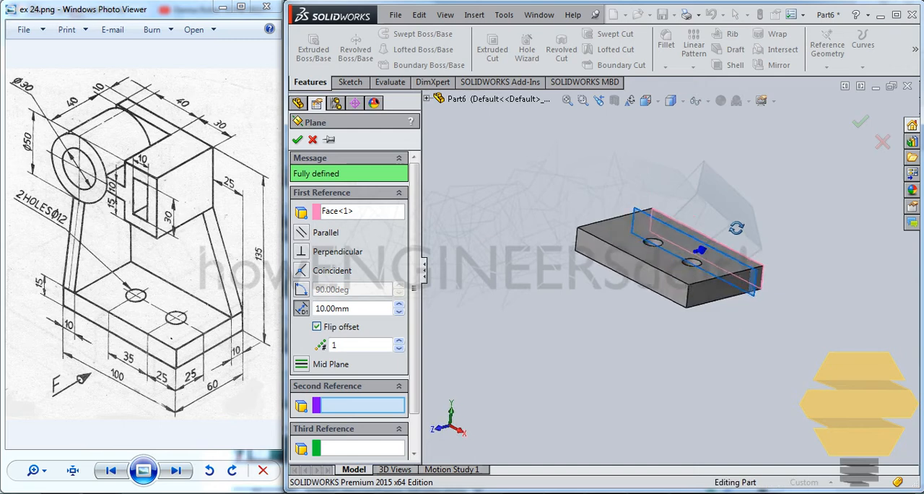
click(752, 296)
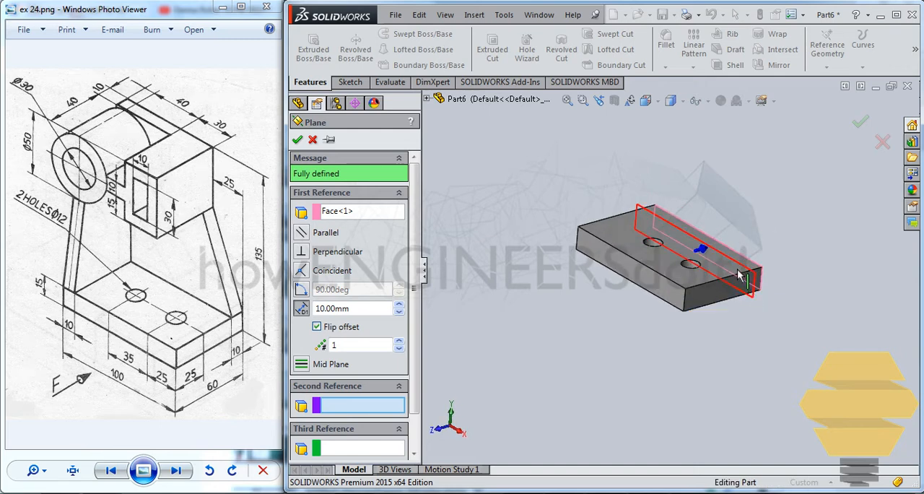
click(296, 140)
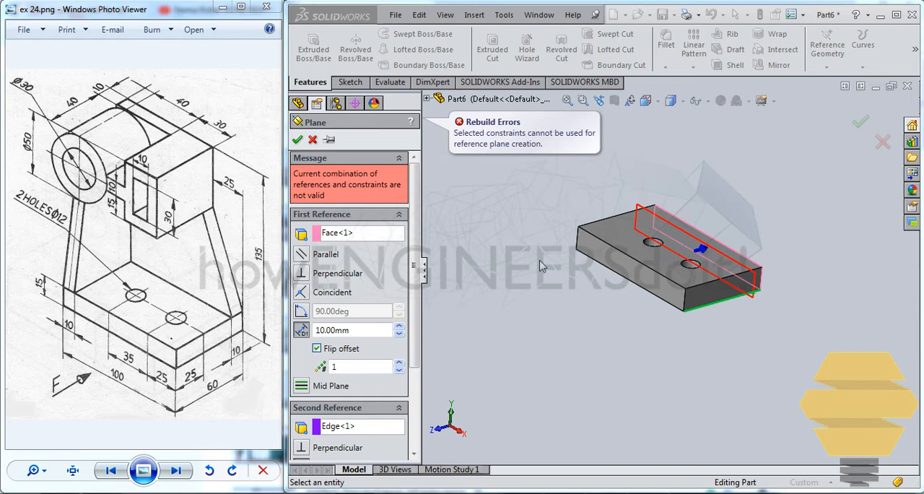
key(Escape)
Step: Create a reference plane offset 10 mm inward from the base plate's long rear side face, with the offset flipped
middle_drag(736, 245, 715, 252)
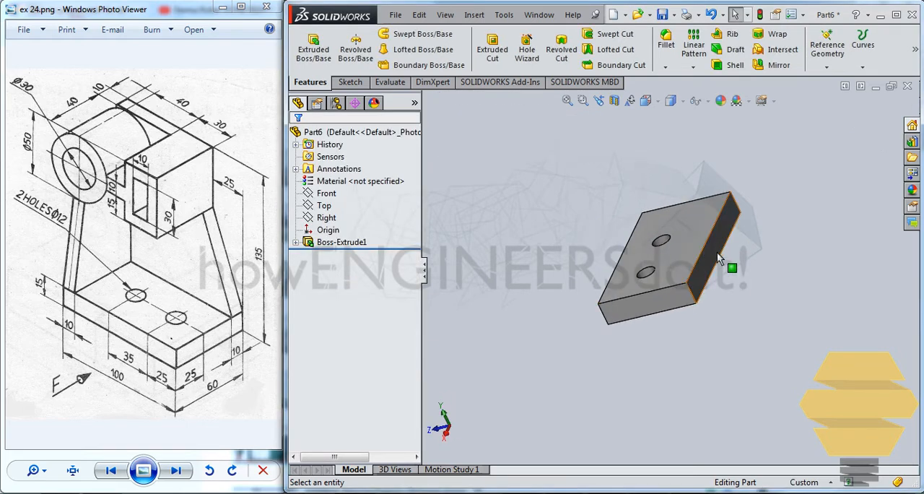
click(717, 254)
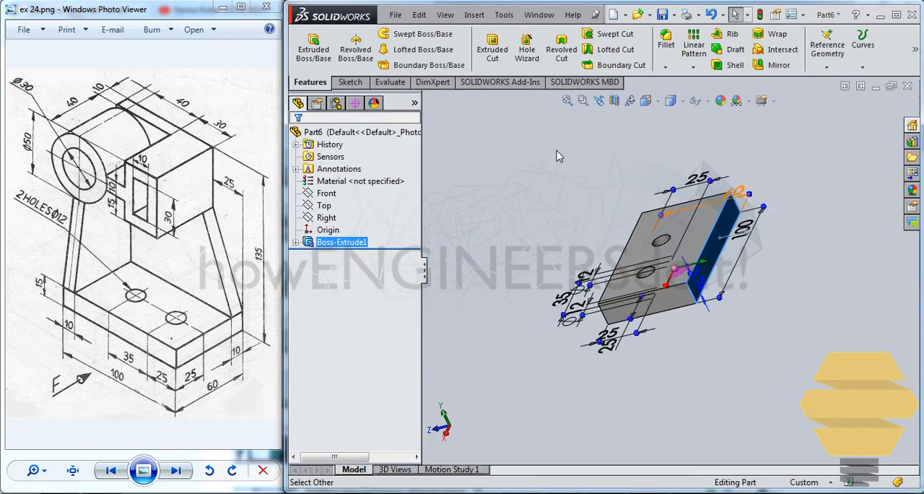
click(826, 66)
click(822, 77)
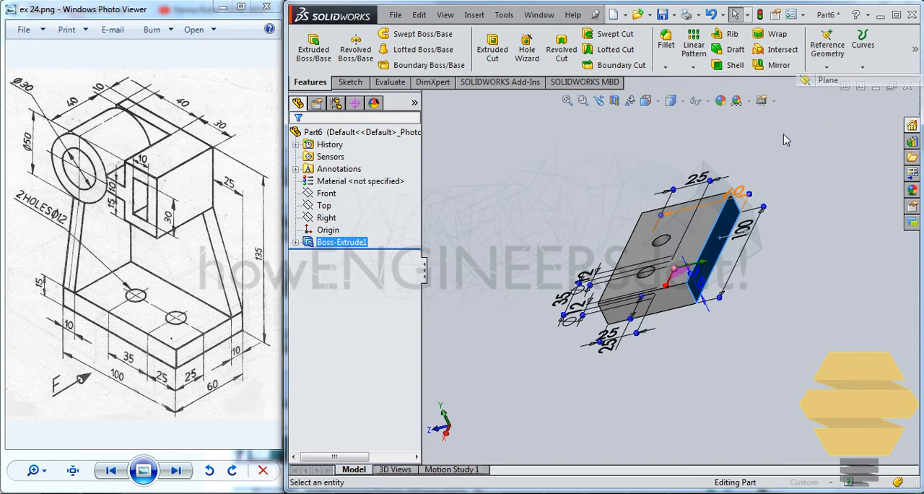
click(316, 326)
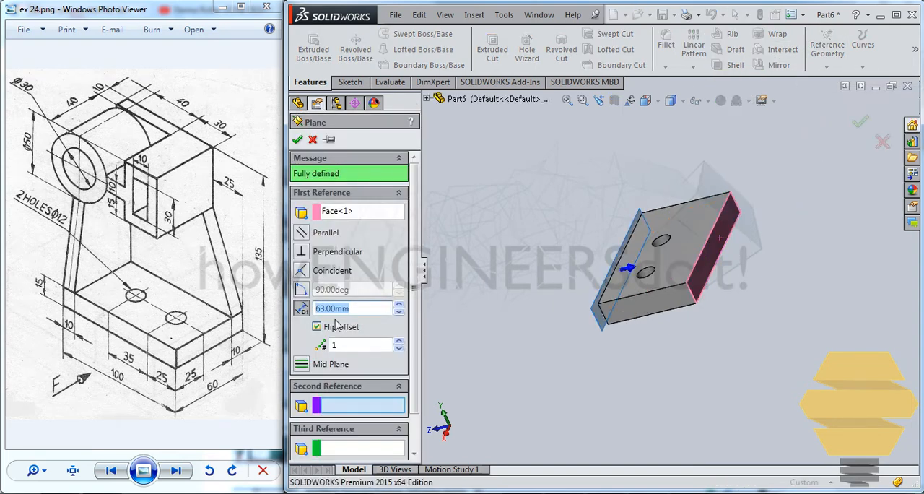
drag(277, 303, 240, 294)
key(Return)
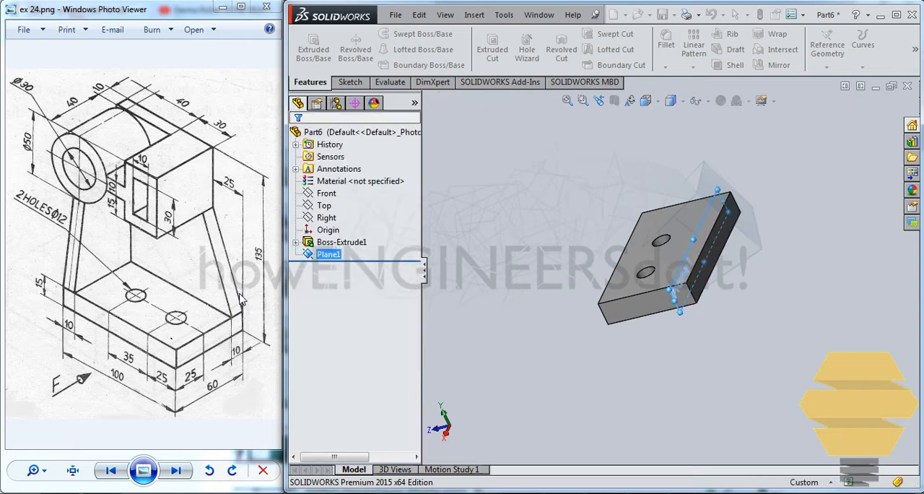
Step: Start a sketch on the new offset plane and view it face-on, with free space above the base plate
middle_drag(700, 346, 768, 281)
middle_drag(660, 251, 632, 296)
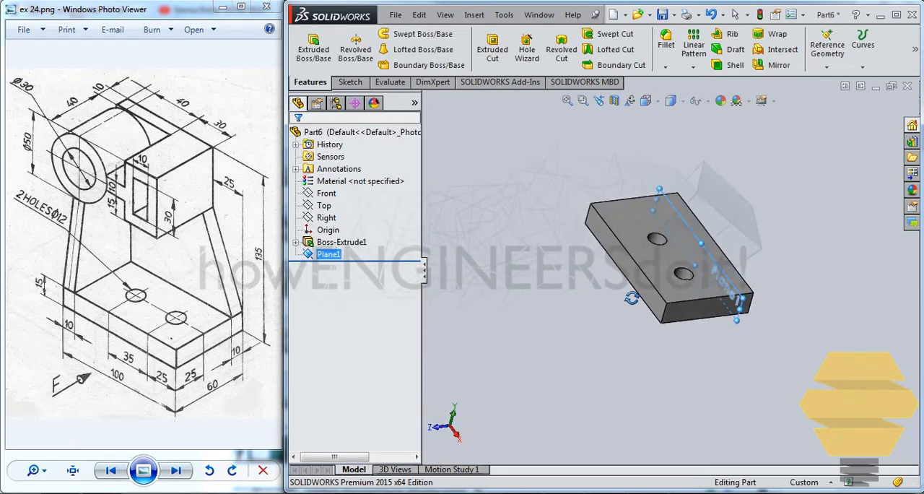
click(768, 207)
click(682, 221)
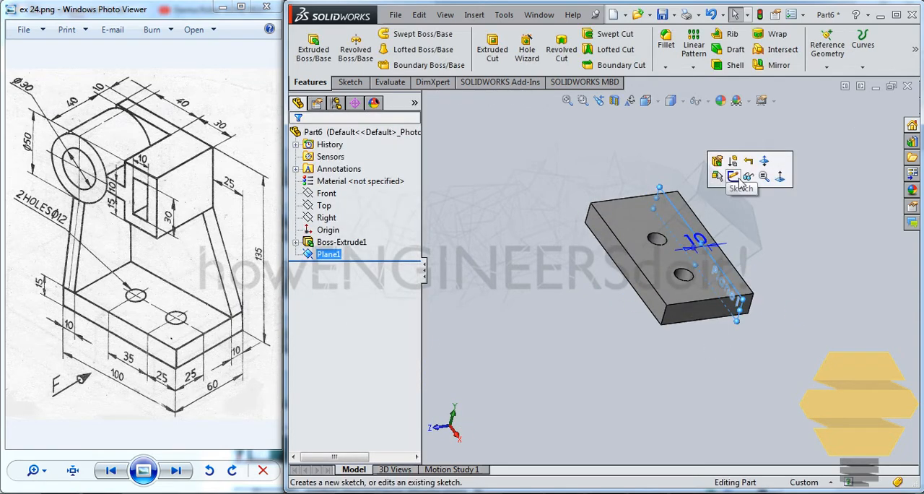
click(733, 176)
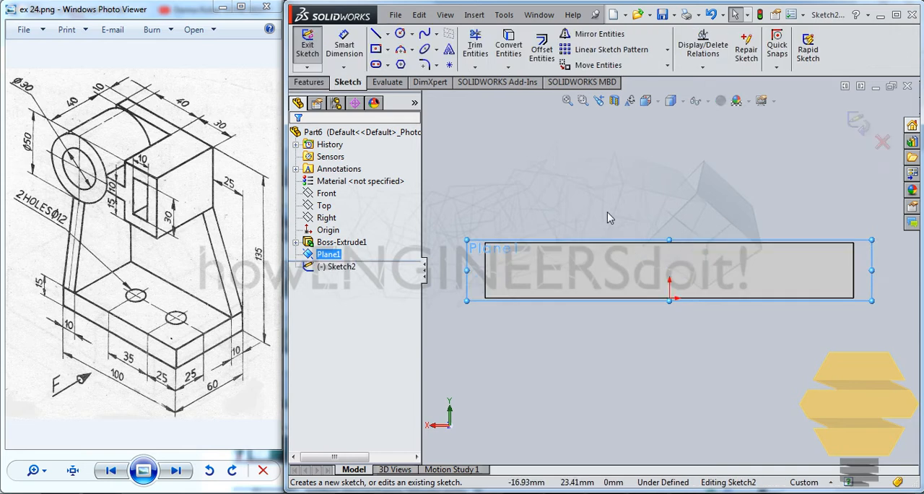
key(ctrl+8)
scroll(618, 213, up, 3)
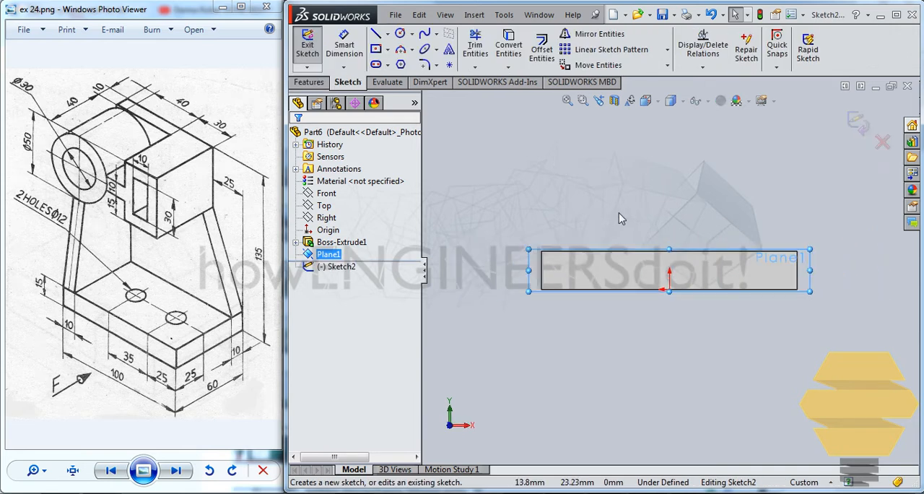
mouse_move(641, 197)
ctrl+middle_down()
mouse_move(625, 223)
mouse_move(641, 298)
mouse_move(626, 282)
ctrl+middle_up()
scroll(625, 283, up, 2)
scroll(627, 283, down, 2)
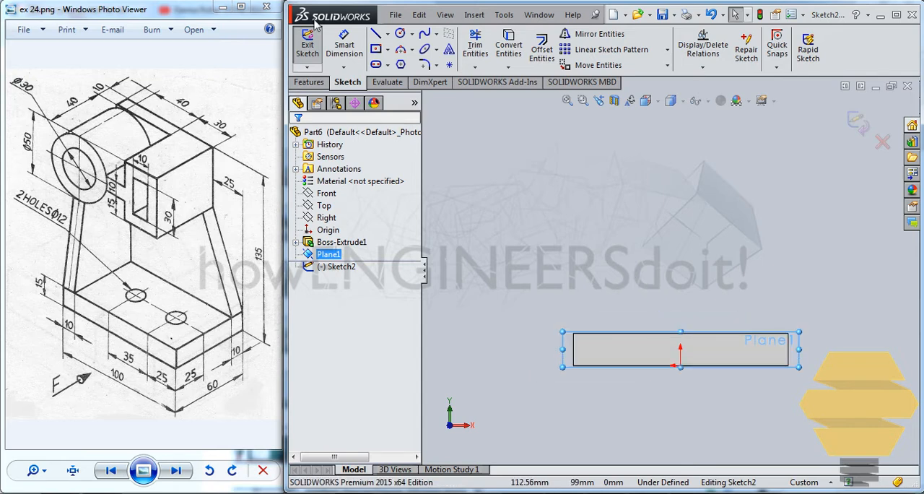
Step: Sketch two concentric circles above the base plate's left end, about 47 mm and 33 mm in diameter
click(401, 34)
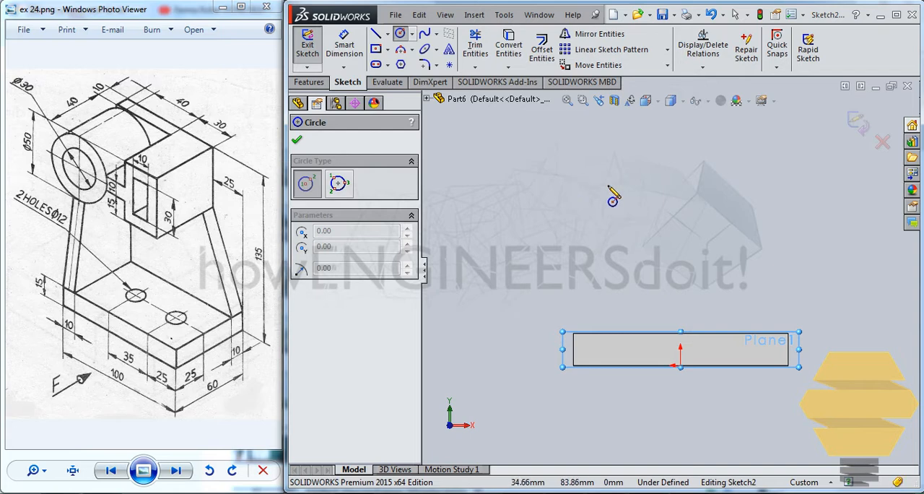
click(581, 188)
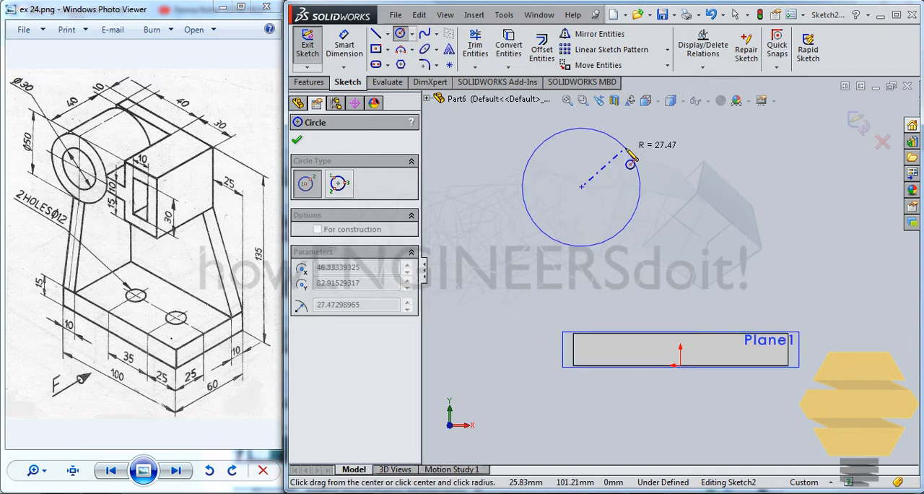
click(622, 167)
click(582, 187)
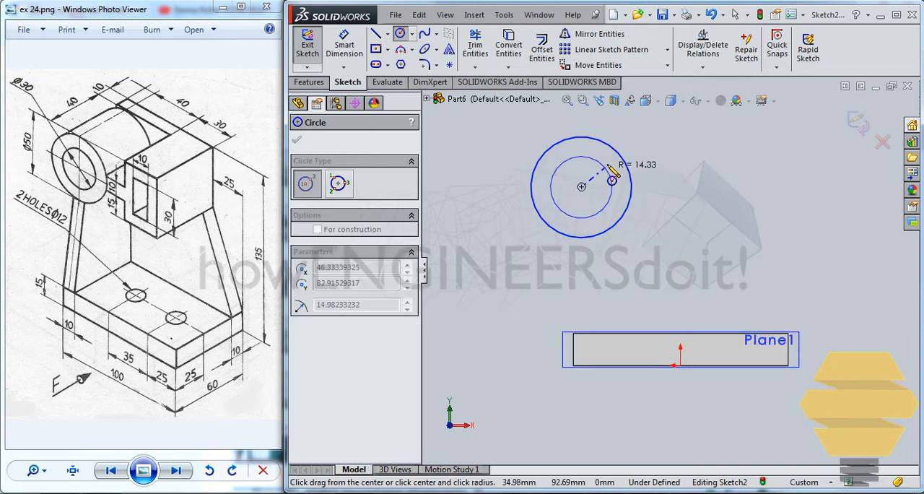
click(606, 164)
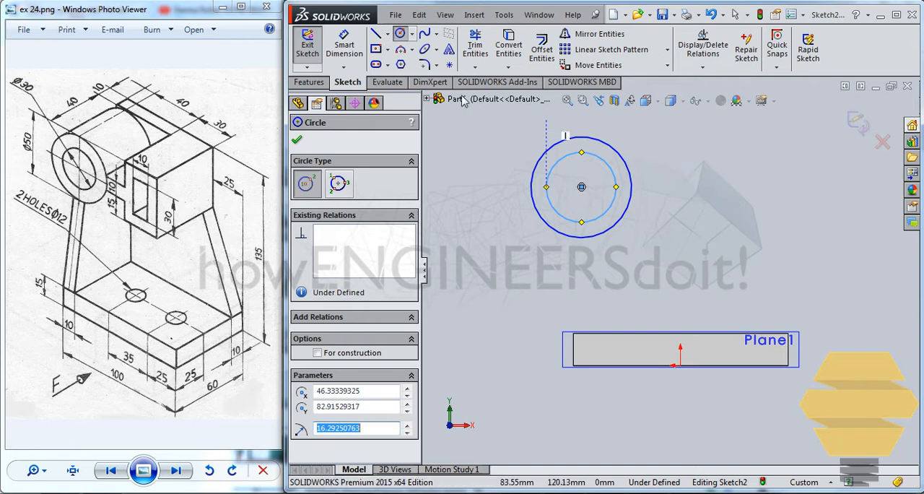
Step: Sketch a corner rectangle about 55 mm high beside the circles, with a rectangle about 27 x 38 mm inside it
click(378, 50)
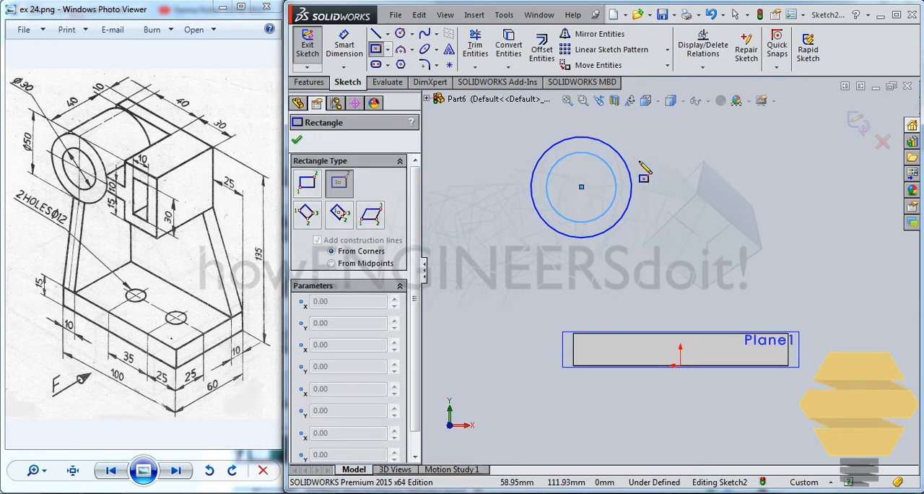
click(379, 65)
click(387, 49)
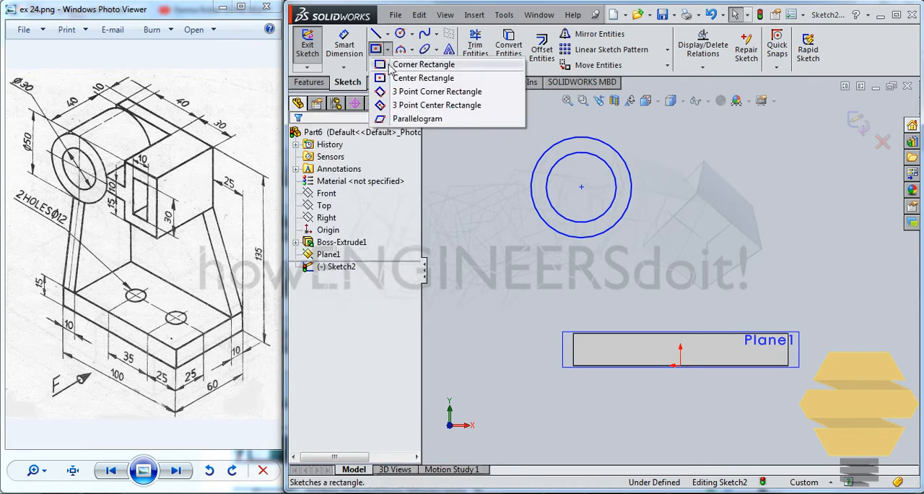
click(397, 64)
click(659, 134)
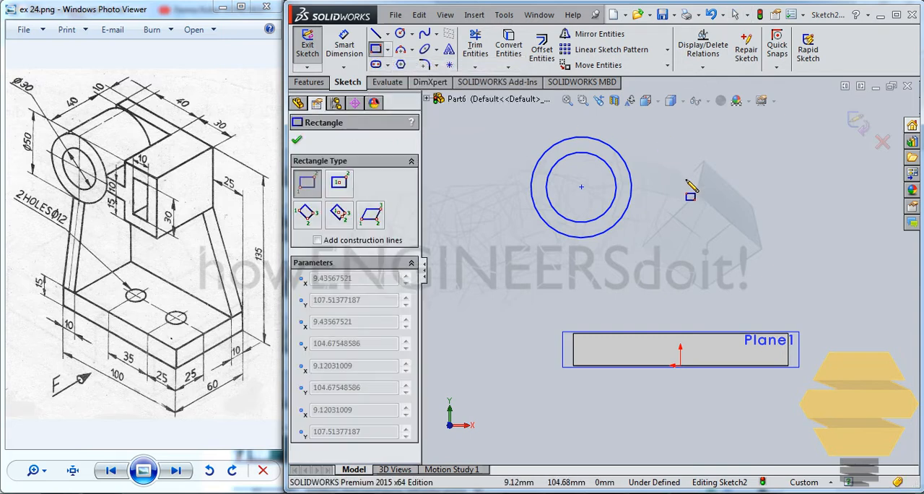
click(755, 251)
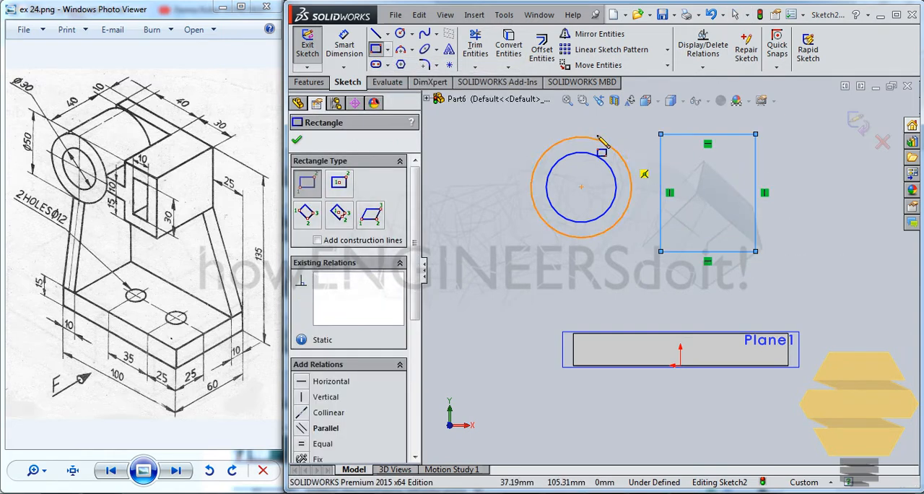
click(679, 152)
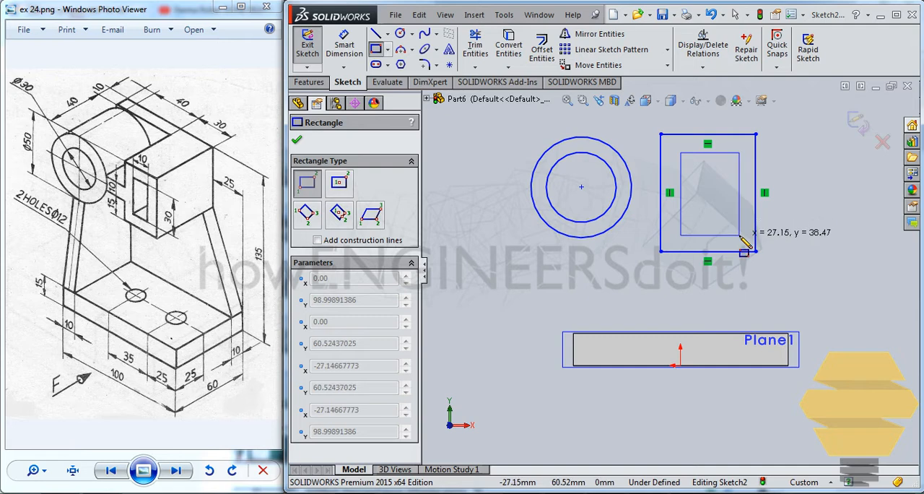
click(739, 234)
key(Escape)
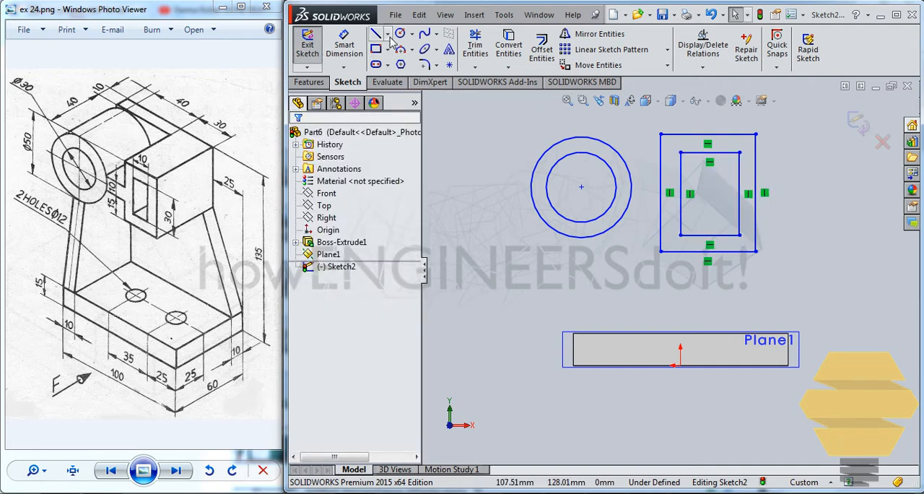
Step: Dimension the outer circle to a diameter of 50 mm and the inner circle to 30 mm
click(326, 66)
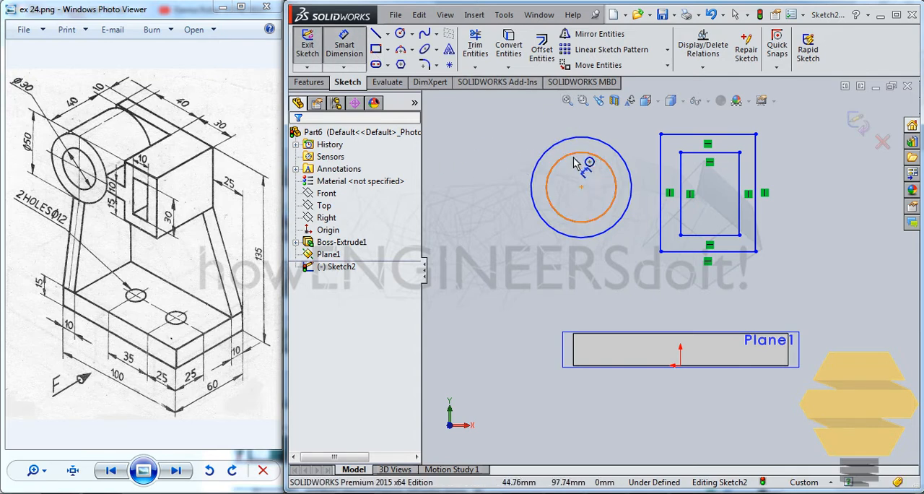
click(546, 152)
click(454, 187)
text(50)
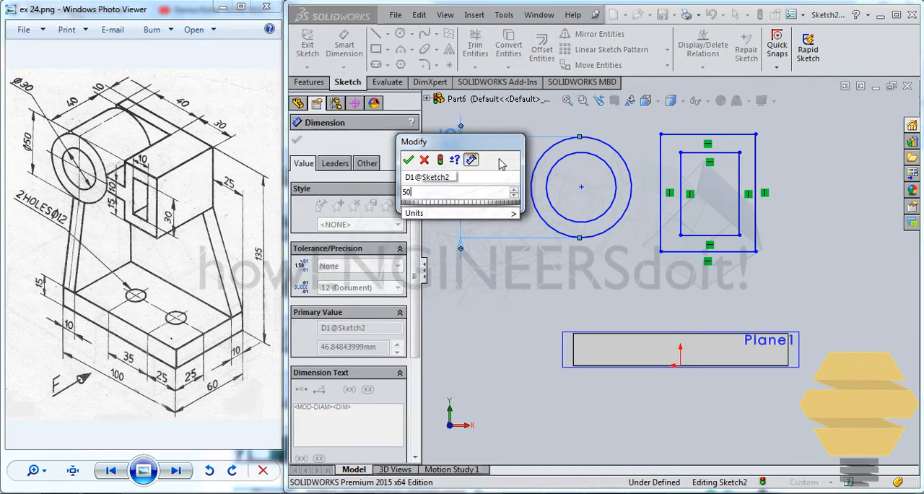
key(Return)
click(561, 164)
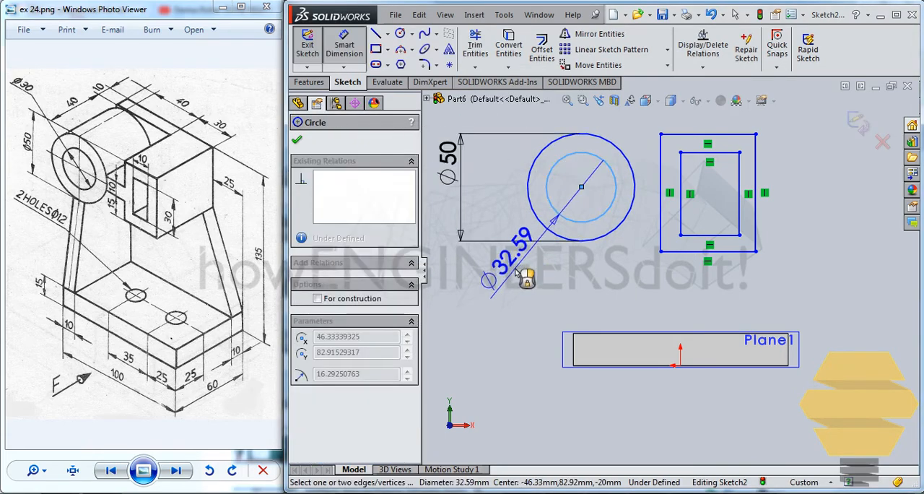
click(515, 271)
key(Return)
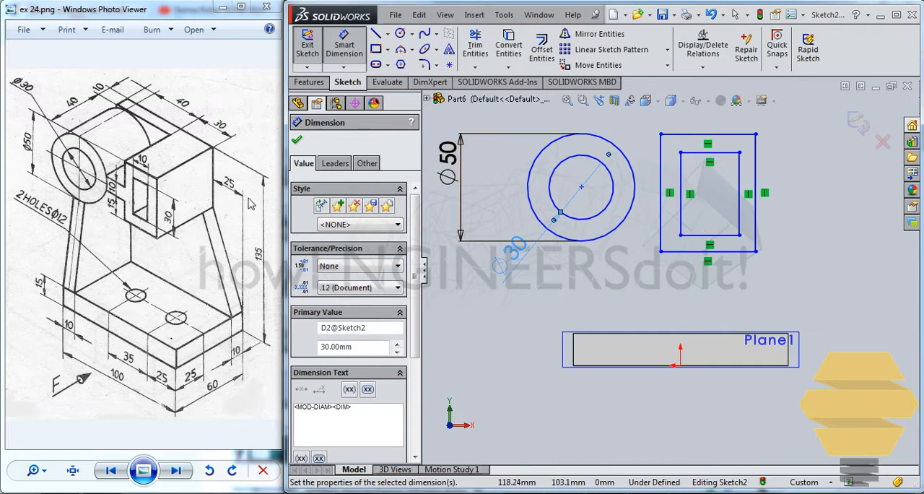
Step: Dimension the inner rectangle's height to 30 mm
click(738, 187)
click(828, 198)
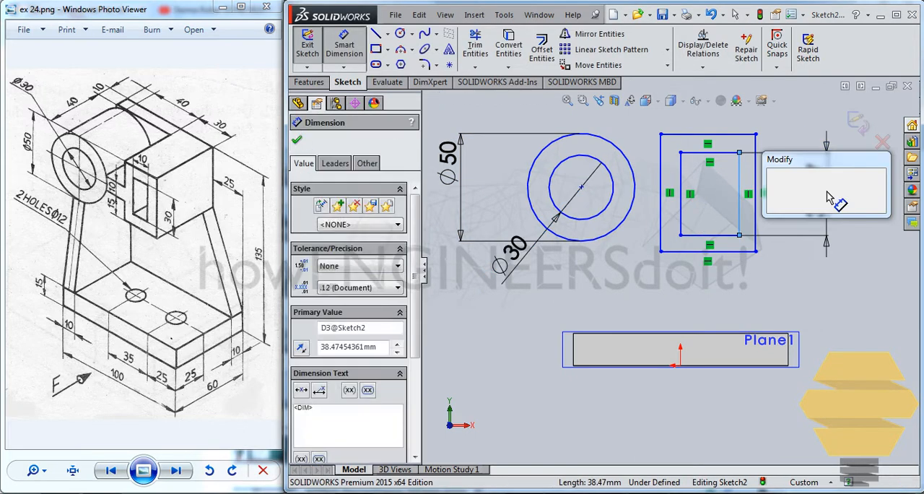
text(30)
key(Return)
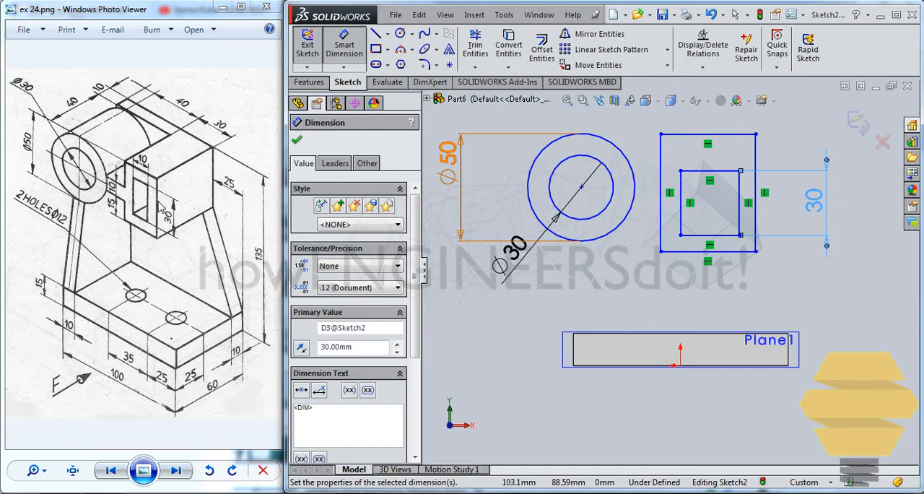
Step: Dimension the outer rectangle's height to 50 mm
click(756, 163)
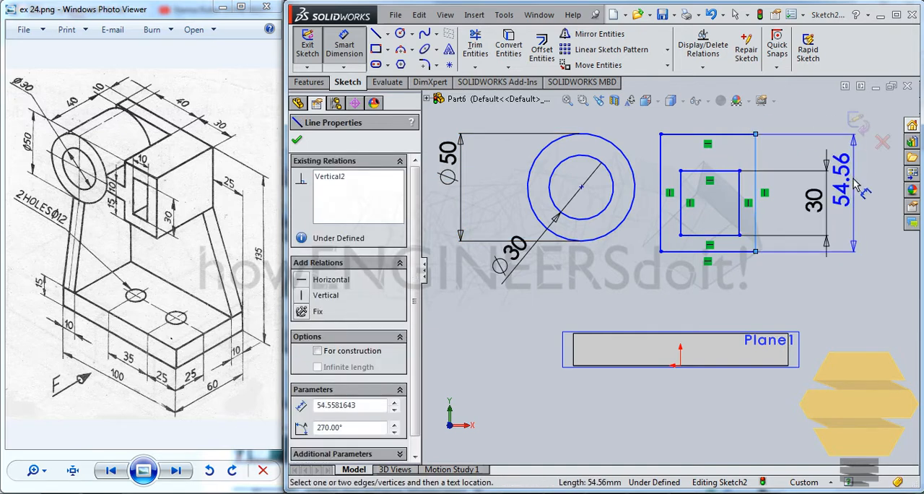
click(856, 184)
text(50)
key(Return)
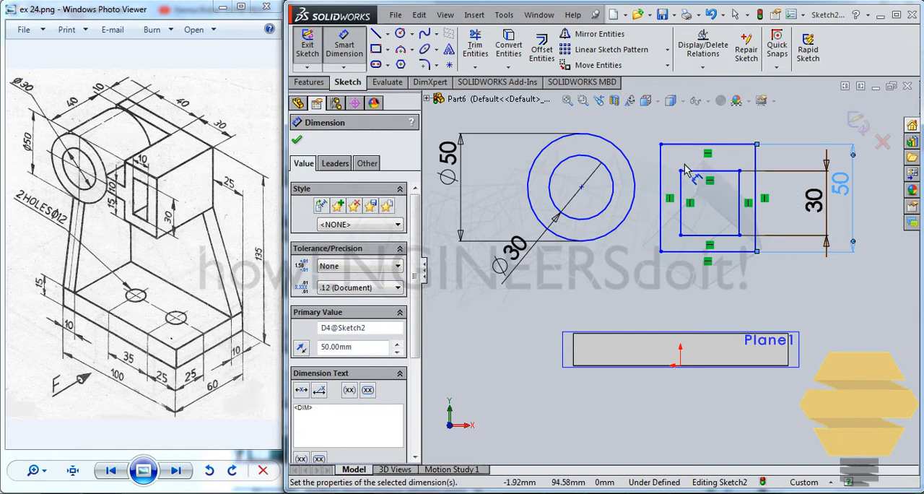
click(851, 183)
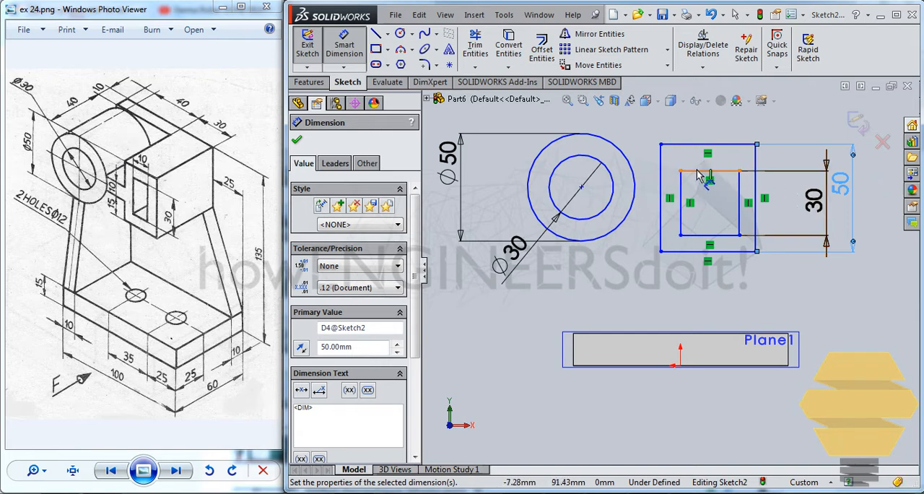
Step: Dimension the inner rectangle's width to 10 mm and the outer rectangle's width to 30 mm
click(711, 171)
click(707, 130)
text(10)
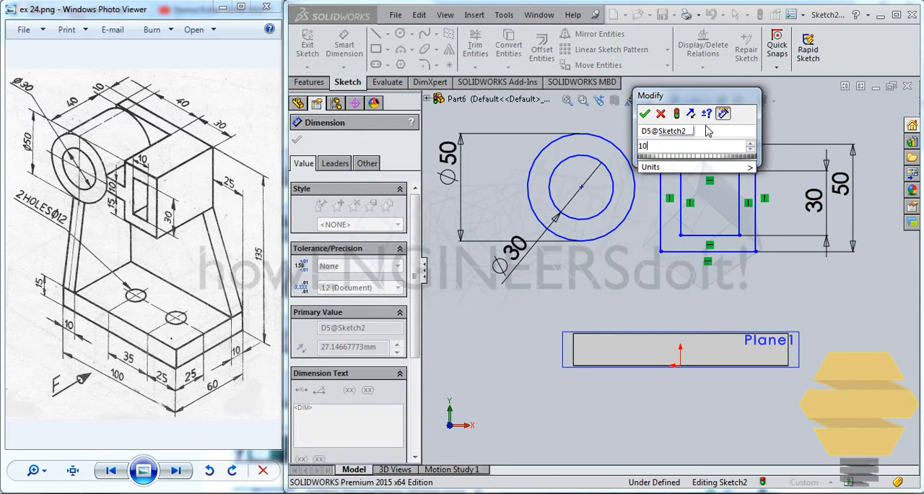
key(Return)
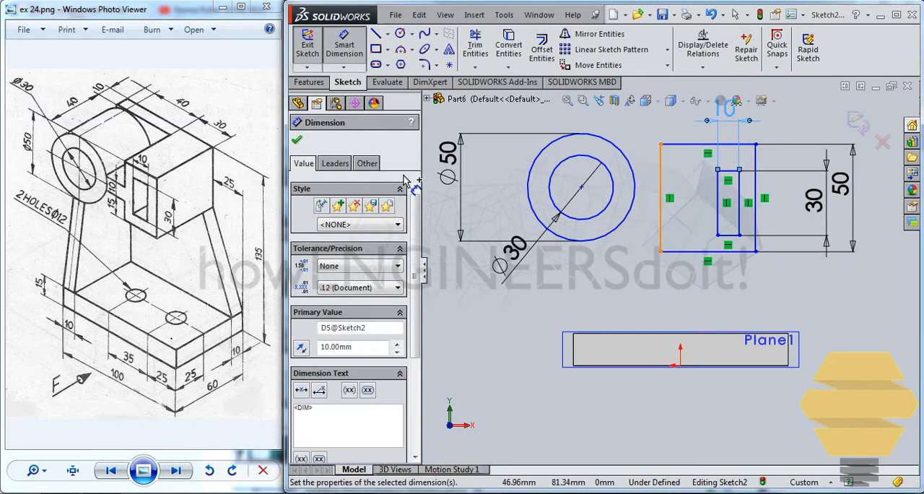
click(705, 144)
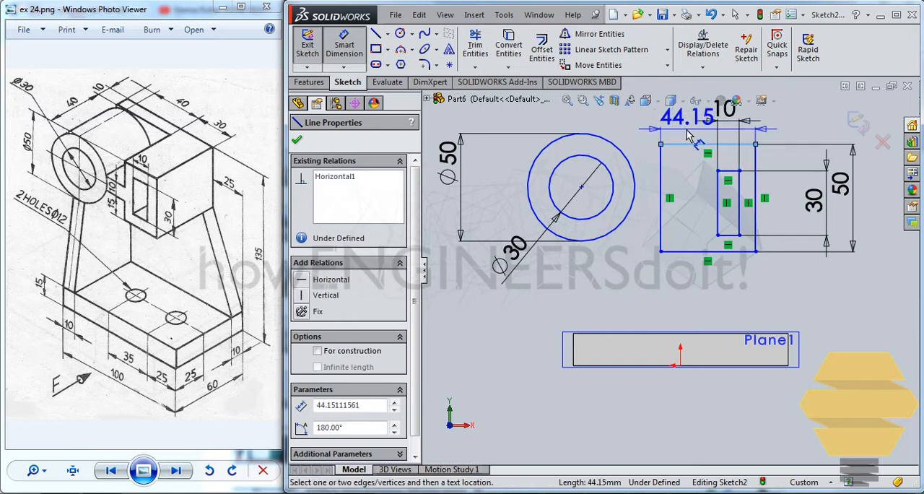
click(688, 135)
text(30)
key(Return)
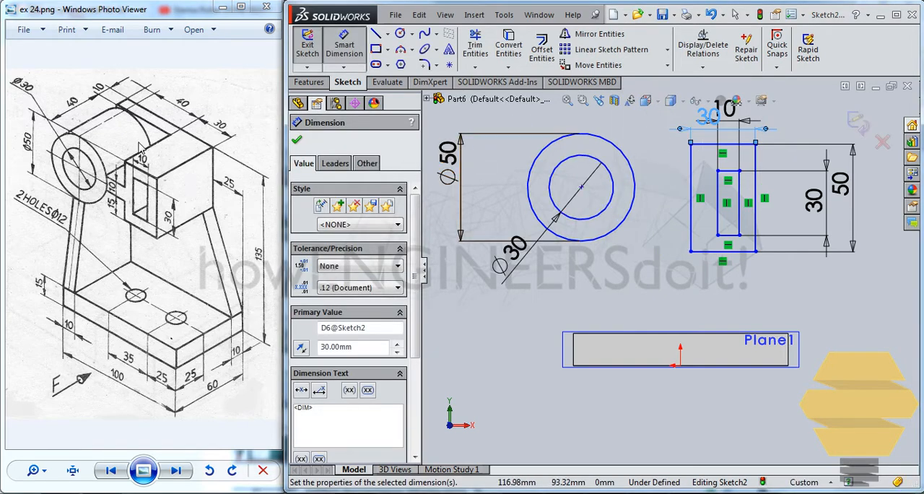
Step: Dimension the horizontal distance from the circles' centre to the outer rectangle's near vertical side to 40 mm
click(581, 187)
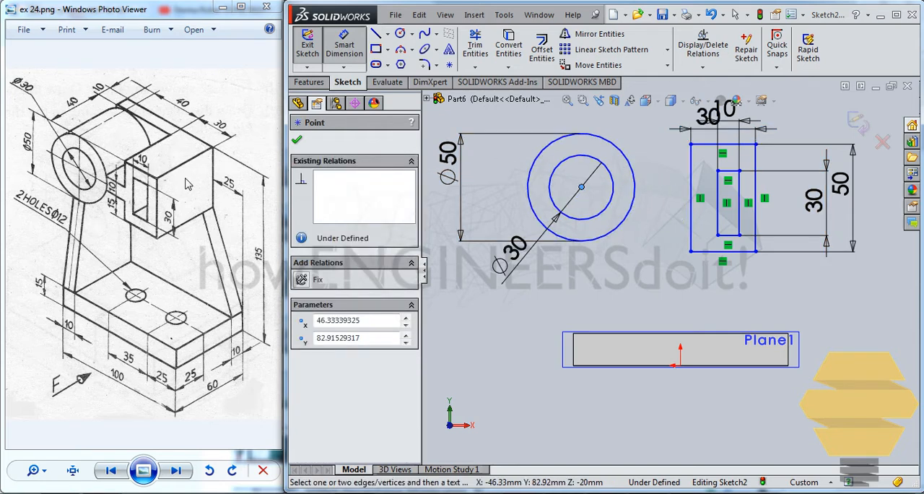
click(691, 176)
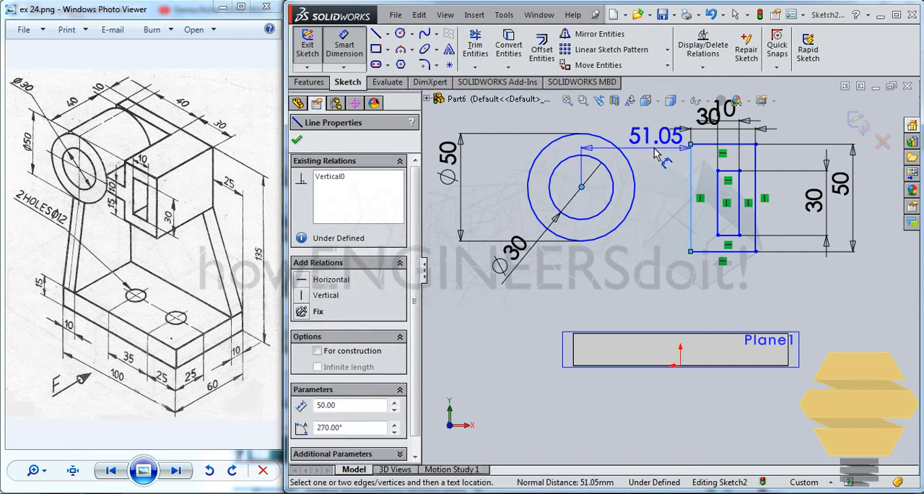
click(654, 151)
key(Return)
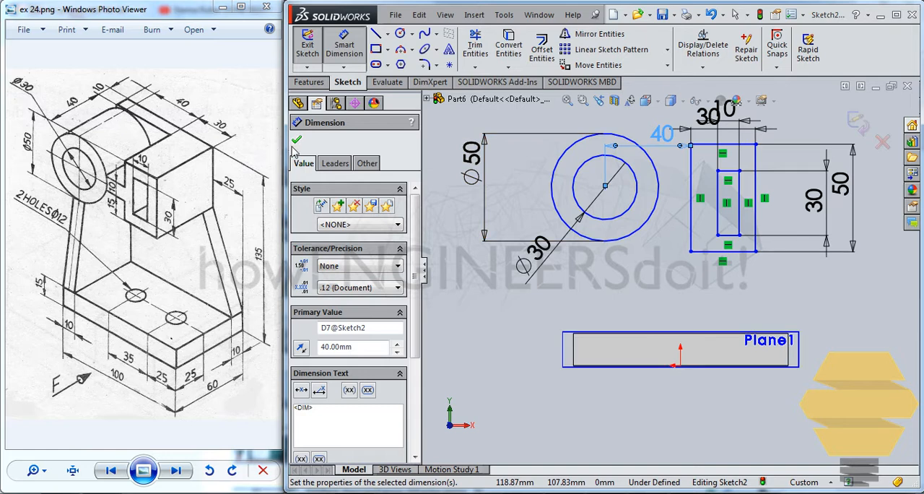
key(Escape)
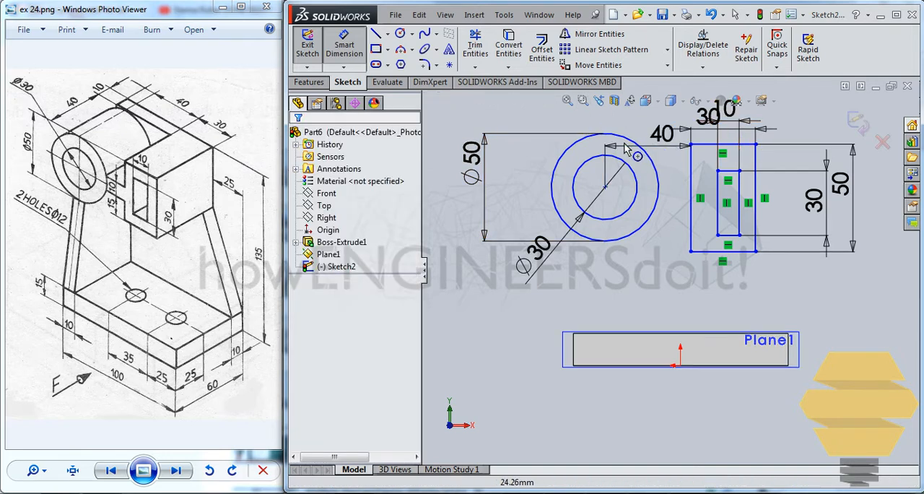
Step: Add a tangent relation between the outer circle and the outer rectangle's top edge
click(611, 139)
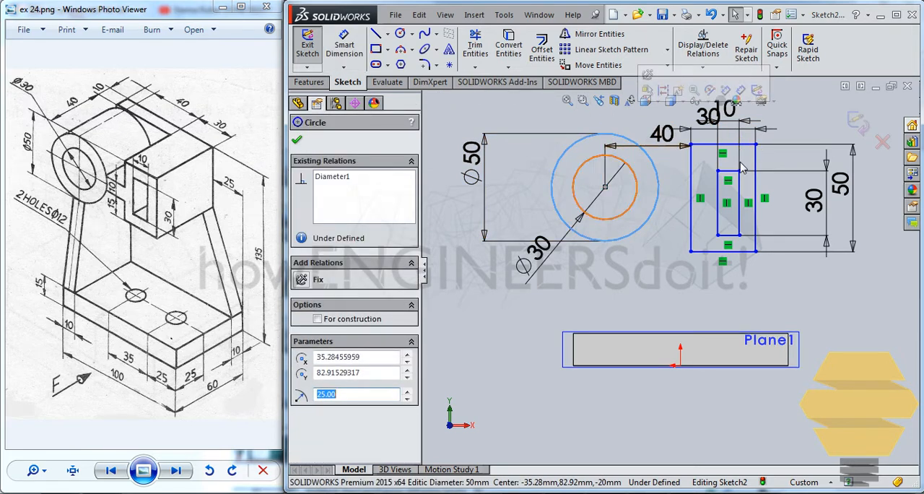
click(712, 145)
ctrl+click(555, 203)
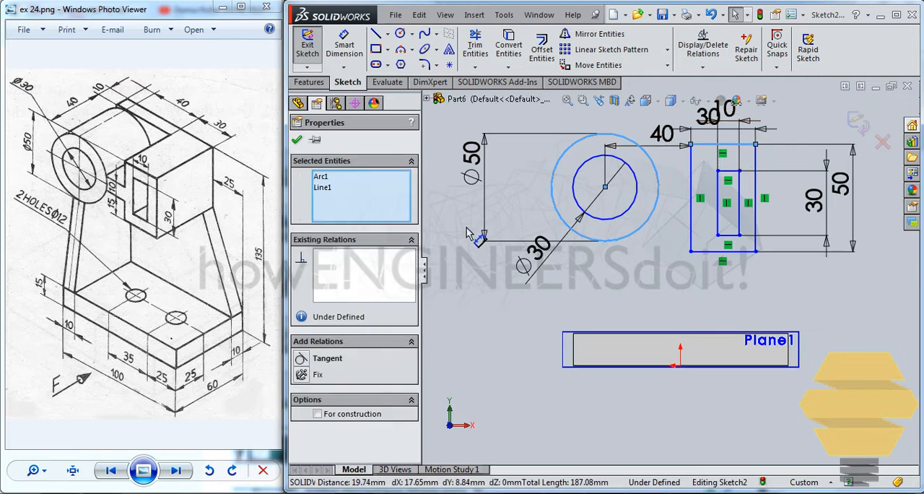
click(321, 358)
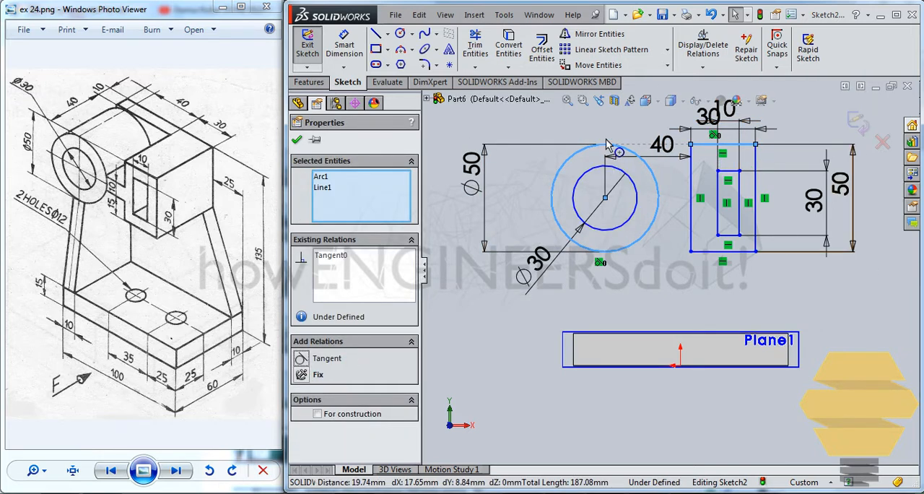
click(296, 139)
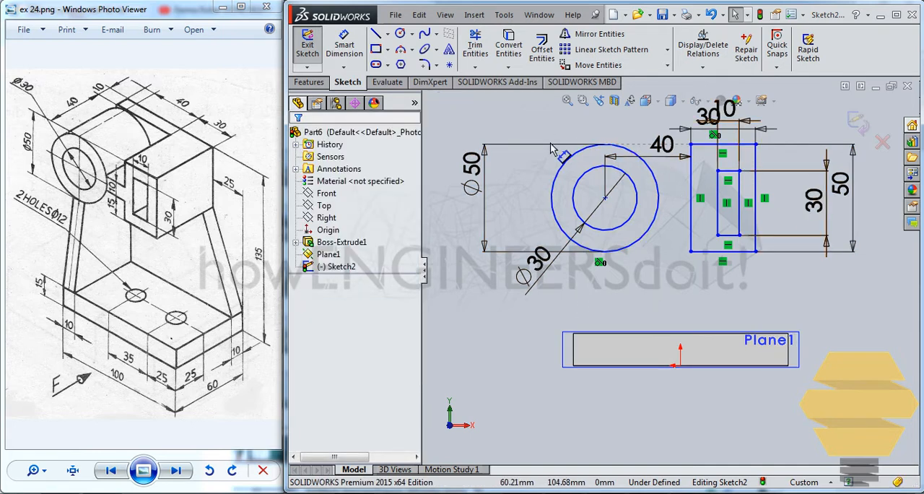
Step: Dimension the gap between the left sides of the inner and outer rectangles to 10 mm
click(344, 46)
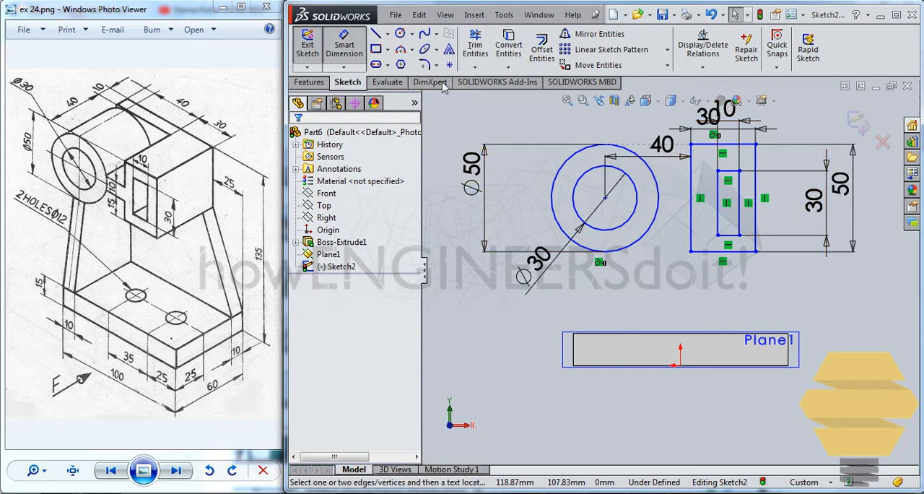
click(717, 225)
click(690, 227)
click(700, 302)
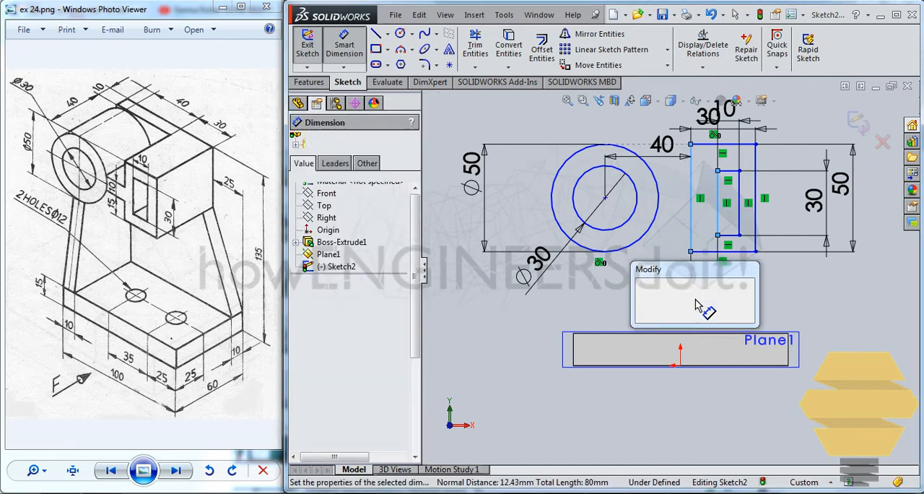
text(10)
key(Return)
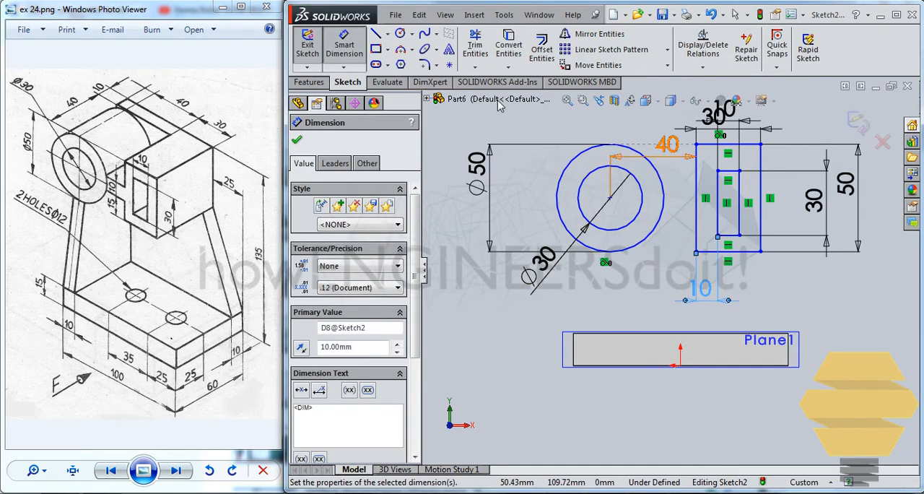
Step: Sketch a horizontal line about 23.5 mm long above the circles' centre, crossing the outer rectangle's left side and the outer circle
click(376, 33)
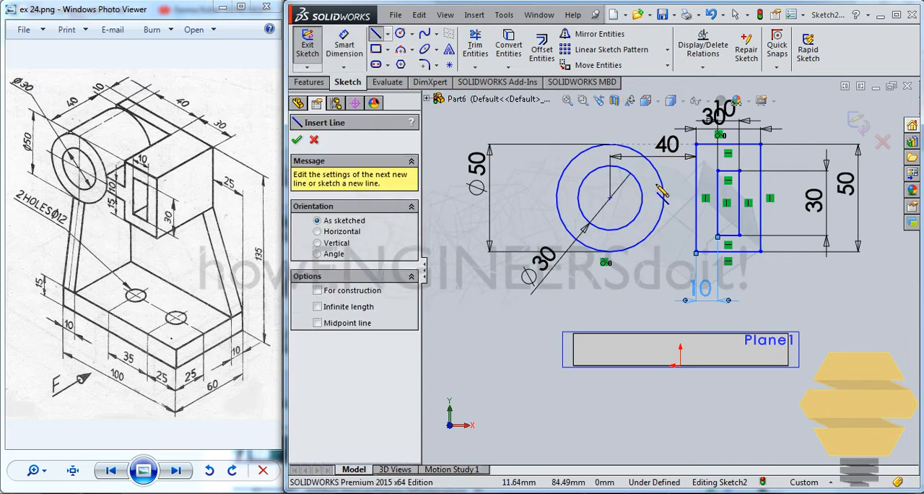
scroll(651, 184, down, 3)
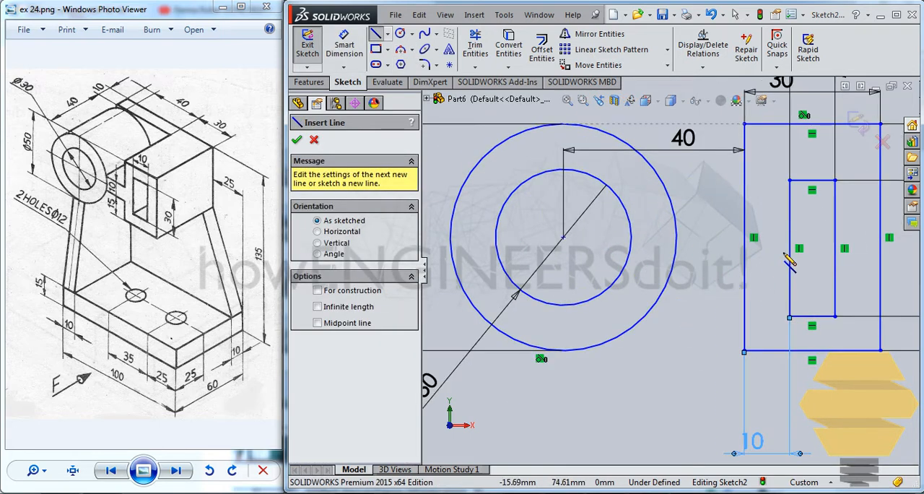
click(763, 202)
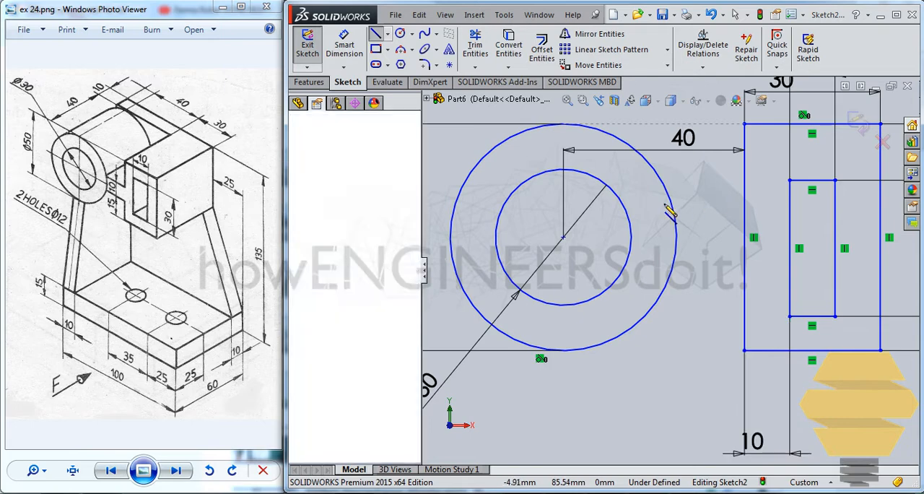
click(658, 202)
key(Escape)
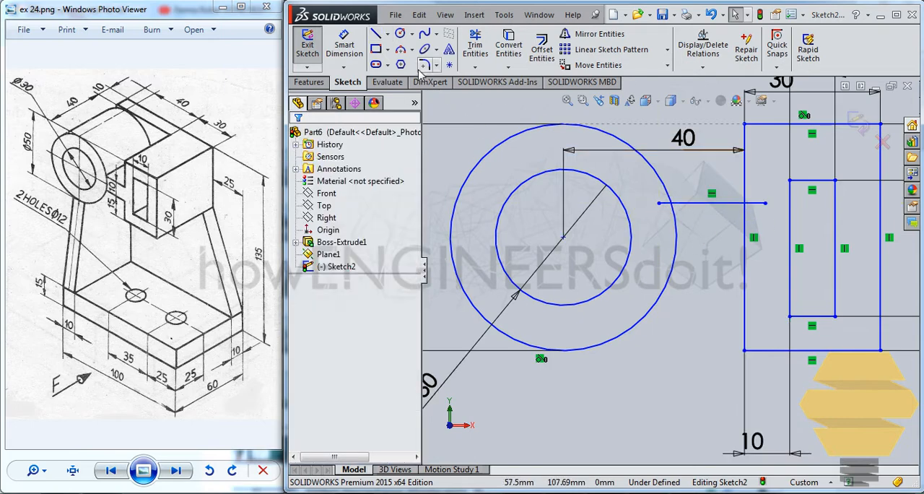
Step: Dimension the connecting line's vertical distance above the circles' centre to 5 mm
click(344, 45)
click(563, 237)
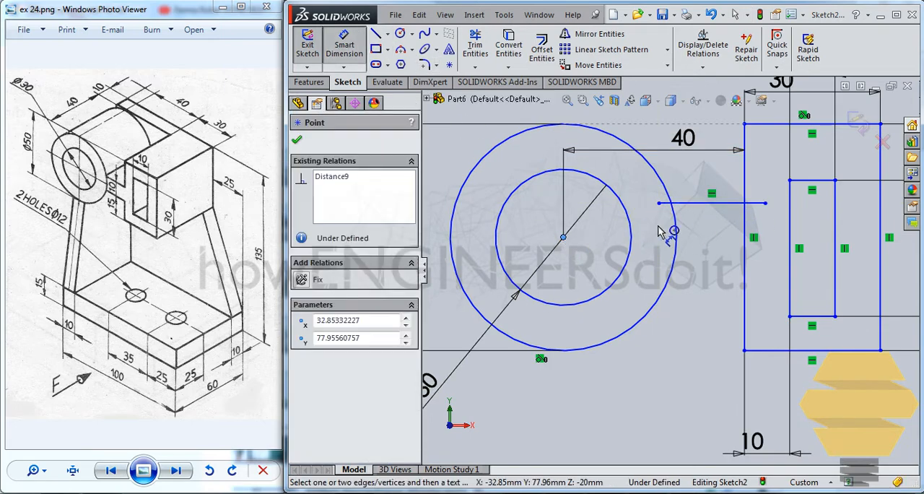
click(699, 204)
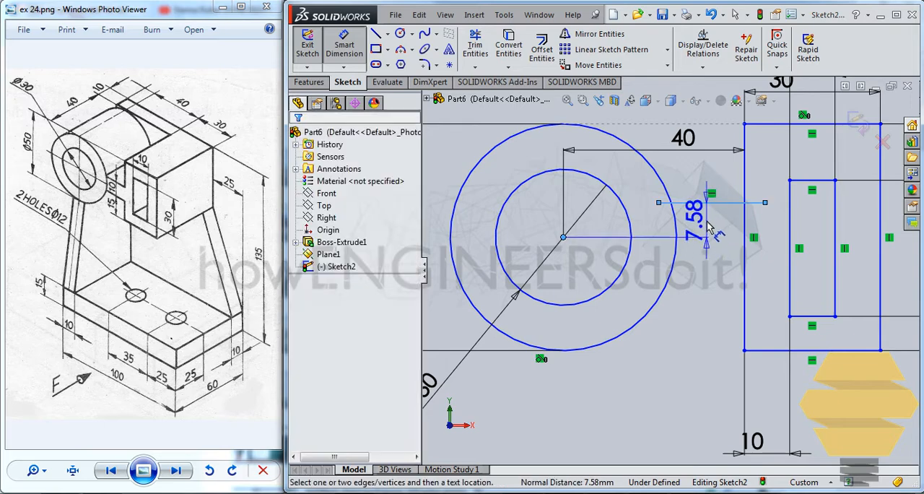
click(692, 215)
text(5.00mm)
key(Return)
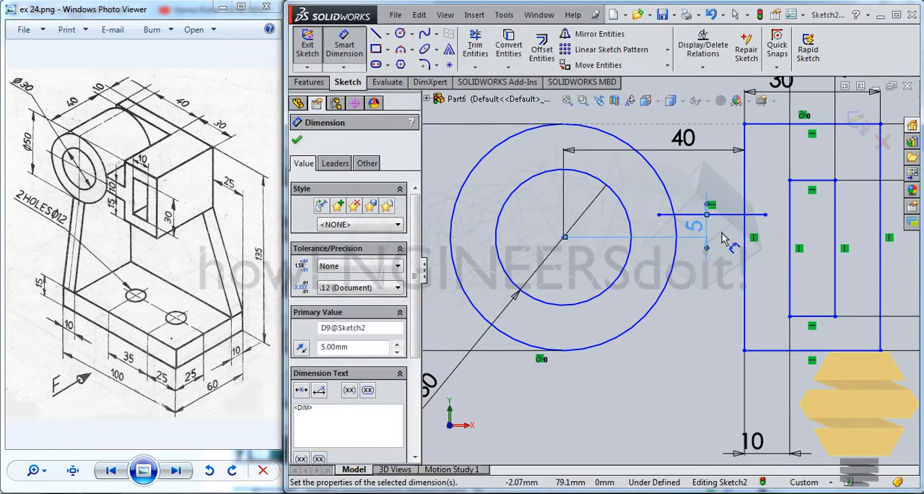
key(Escape)
click(688, 214)
key(Escape)
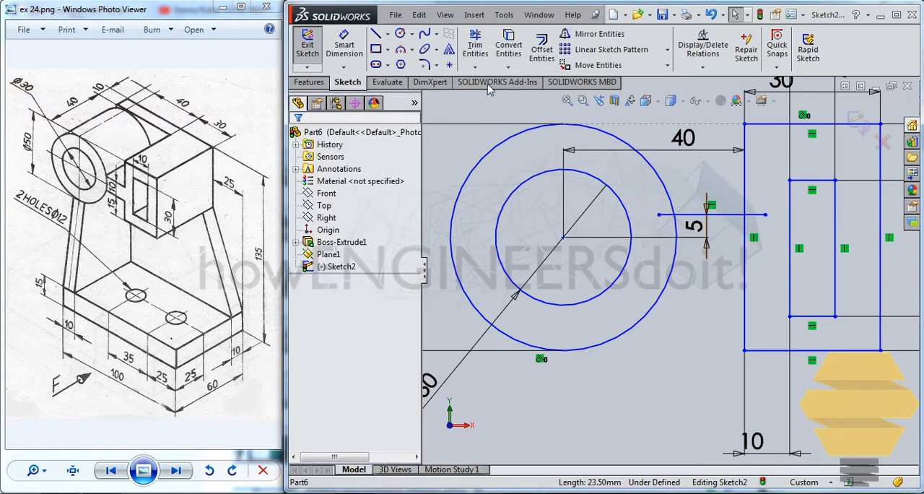
Step: Sketch a second line about 23.5 mm long below the circles' centre, running level from inside the outer circle into the outer rectangle
click(374, 35)
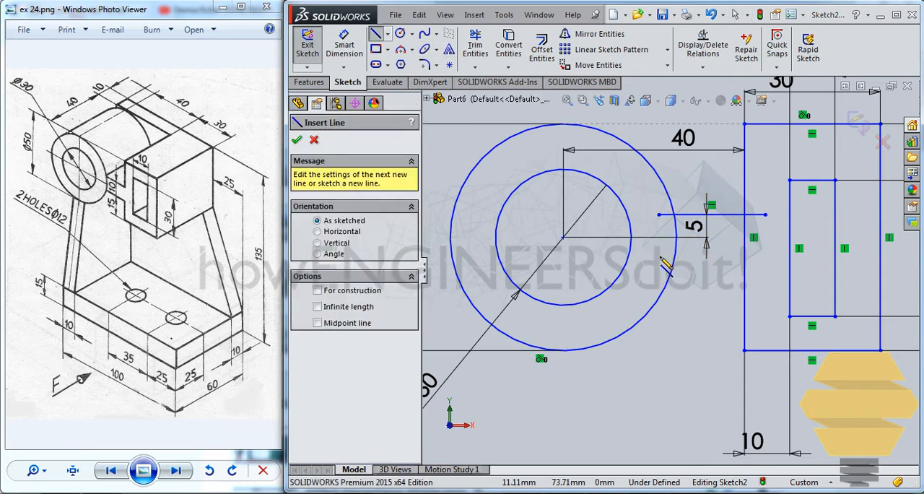
drag(658, 258, 764, 257)
key(Escape)
key(Escape)
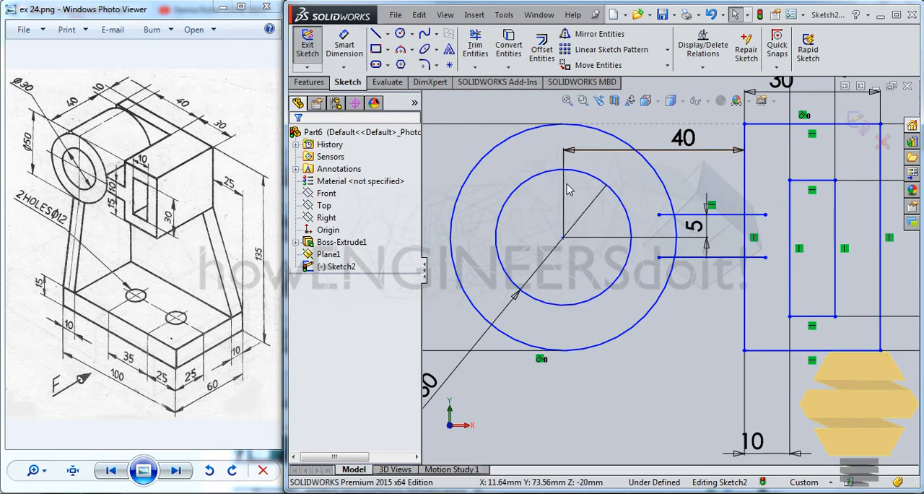
Step: Dimension the lower connecting line's vertical distance below the circles' centre to 5 mm
click(347, 56)
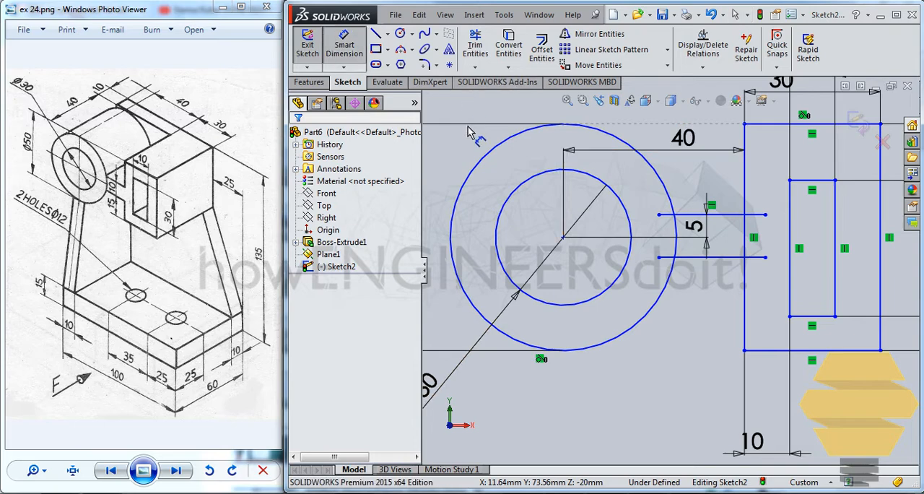
click(562, 238)
click(707, 257)
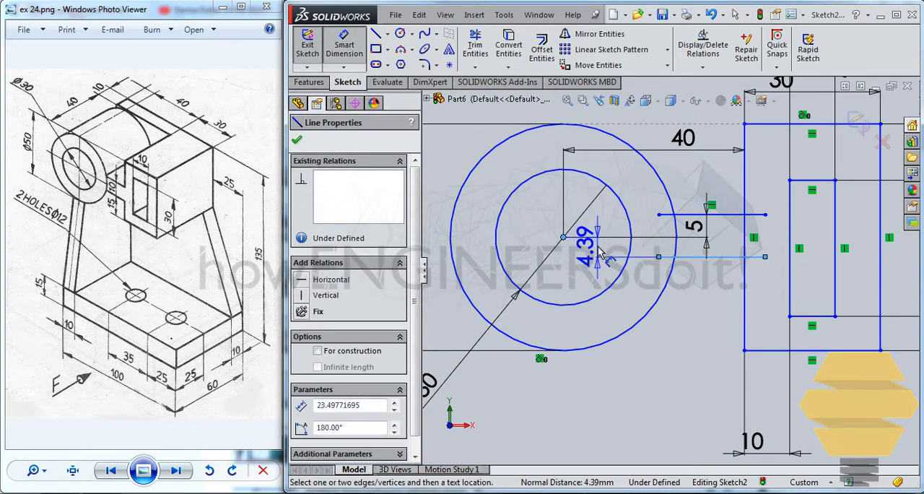
click(597, 249)
text(5)
key(Return)
key(Escape)
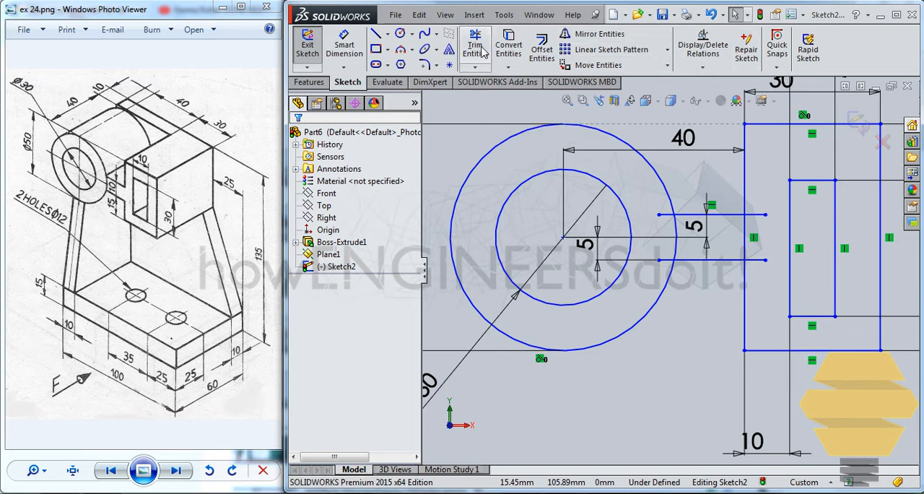
Step: Trim away the connecting lines' ends inside the outer circle and the arc segment between the two lines
scroll(745, 221, down, 4)
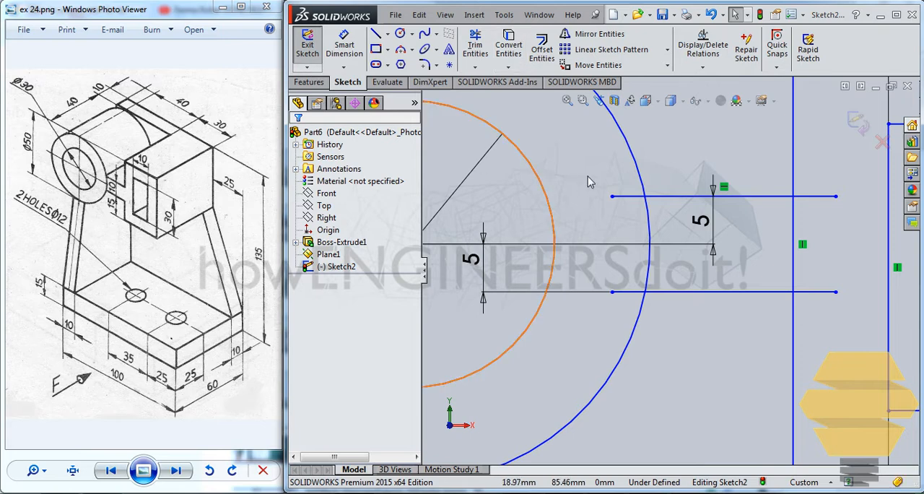
click(620, 196)
key(Escape)
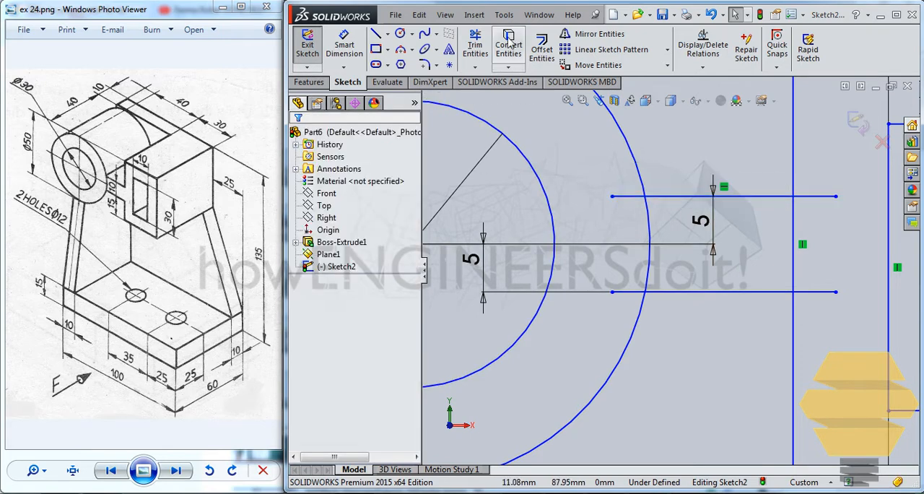
click(475, 45)
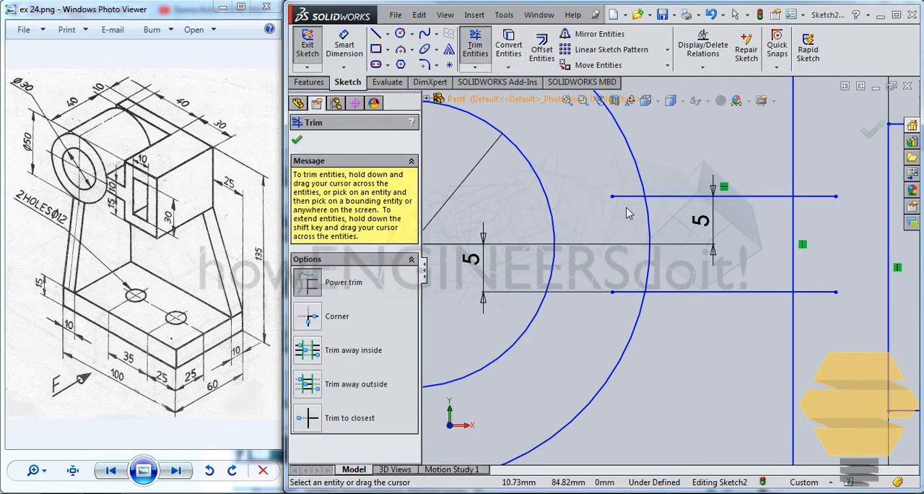
drag(627, 213, 630, 261)
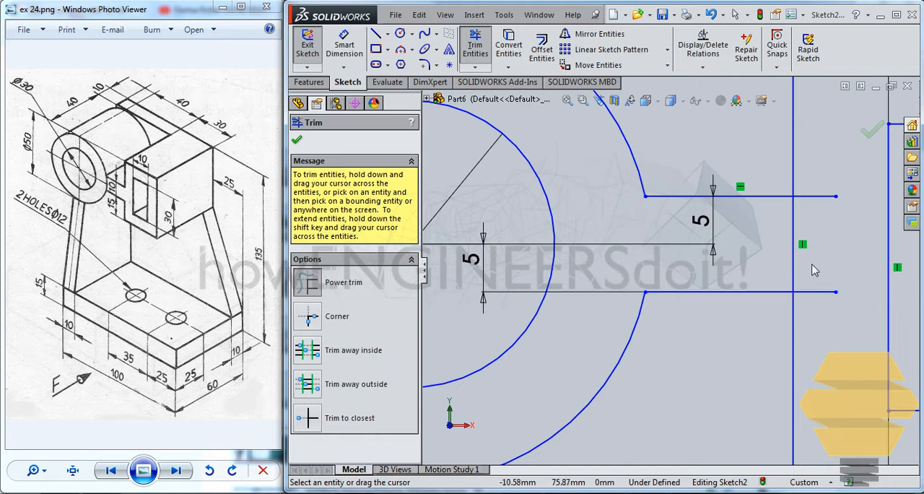
Step: Trim the connecting lines' ends inside the outer rectangle and the rectangle's side between them
drag(817, 319, 765, 241)
drag(825, 214, 807, 180)
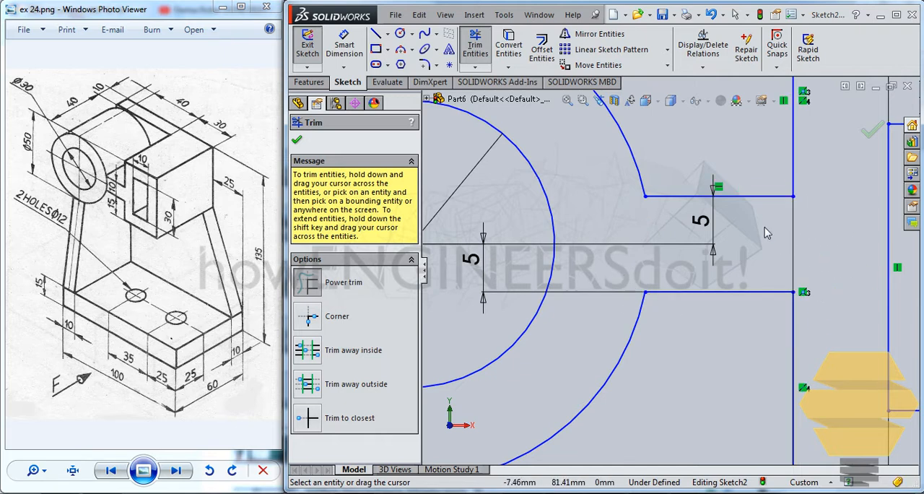
scroll(750, 233, down, 4)
scroll(714, 244, up, 8)
scroll(728, 269, up, 2)
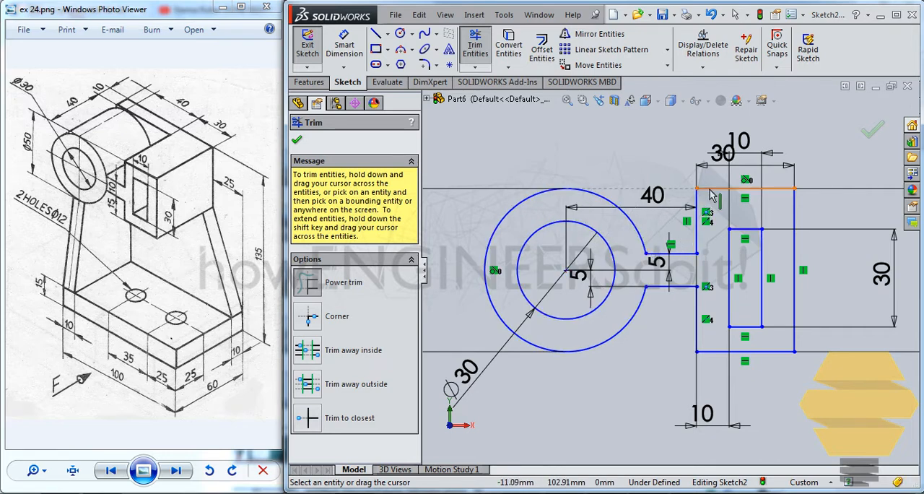
scroll(700, 321, down, 2)
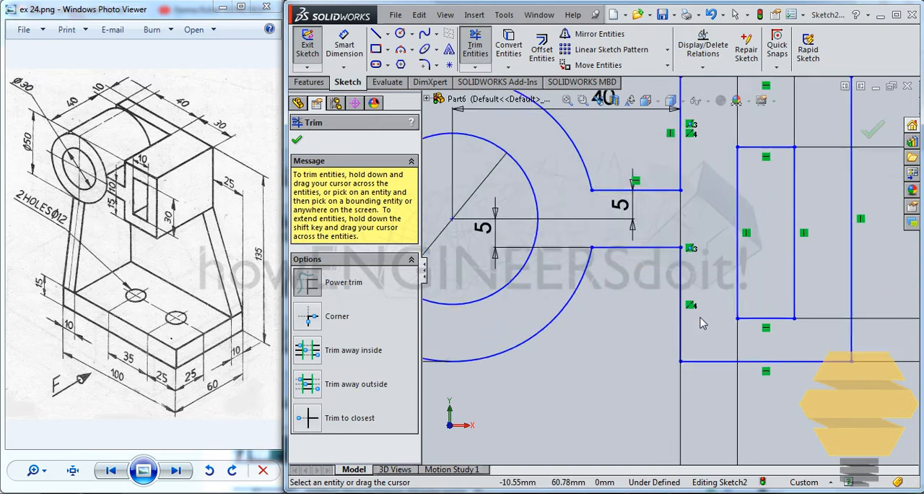
key(f)
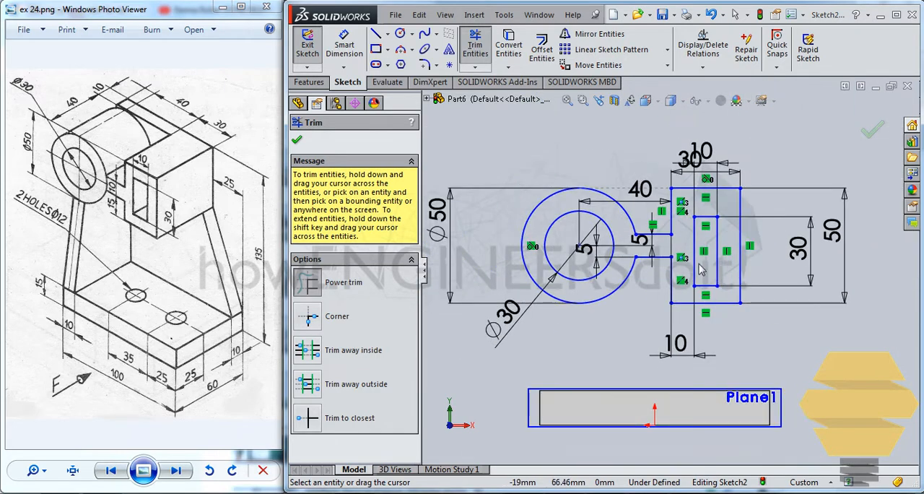
click(870, 131)
Step: Shift the outer rectangle's lower corner to test how freely the under-defined profile moves
click(546, 193)
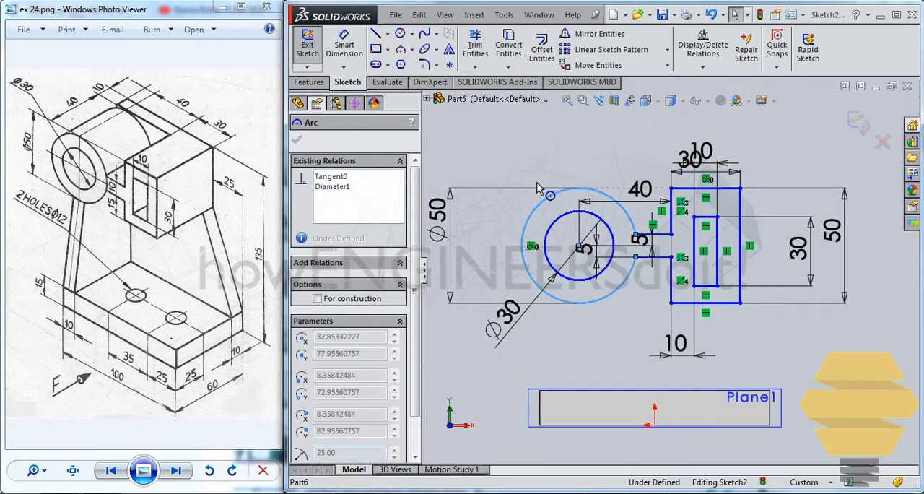
mouse_move(744, 240)
mouse_down()
mouse_move(669, 263)
mouse_move(718, 309)
mouse_move(719, 300)
mouse_up()
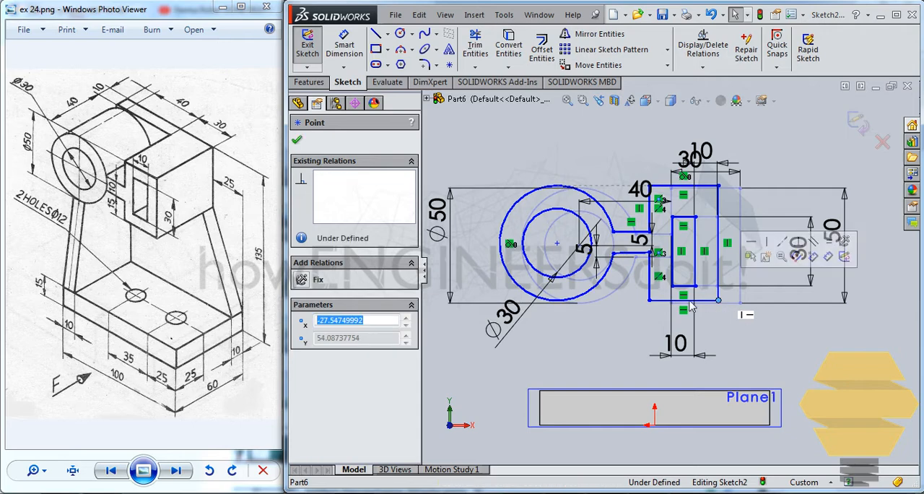
click(775, 352)
Step: Add a horizontal relation to the lower connecting line between the arc and the rectangle
click(634, 253)
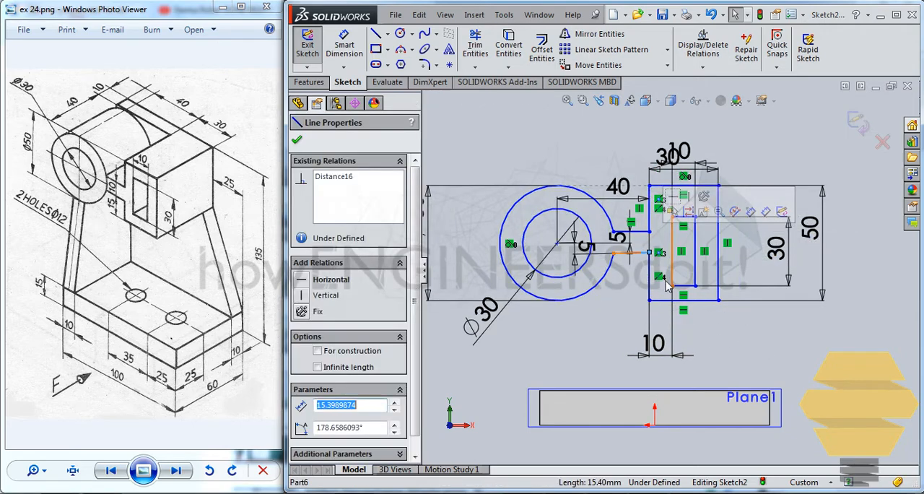
click(632, 270)
scroll(638, 267, down, 5)
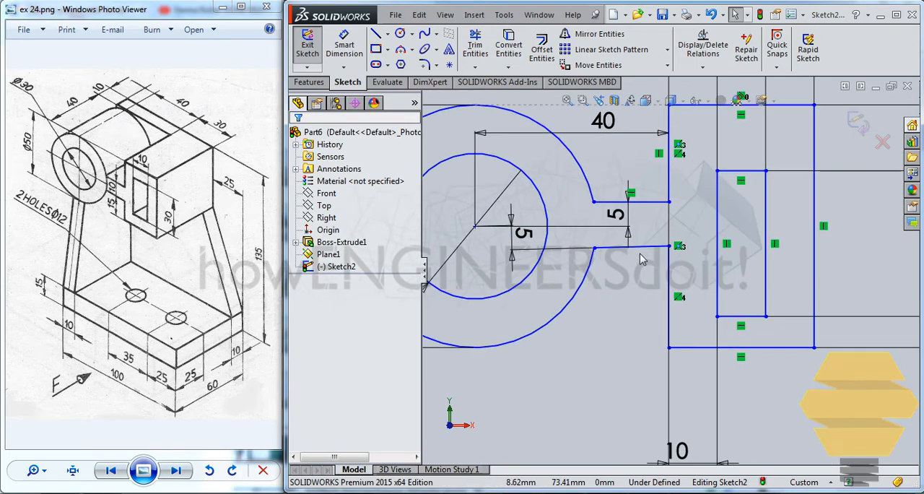
click(647, 252)
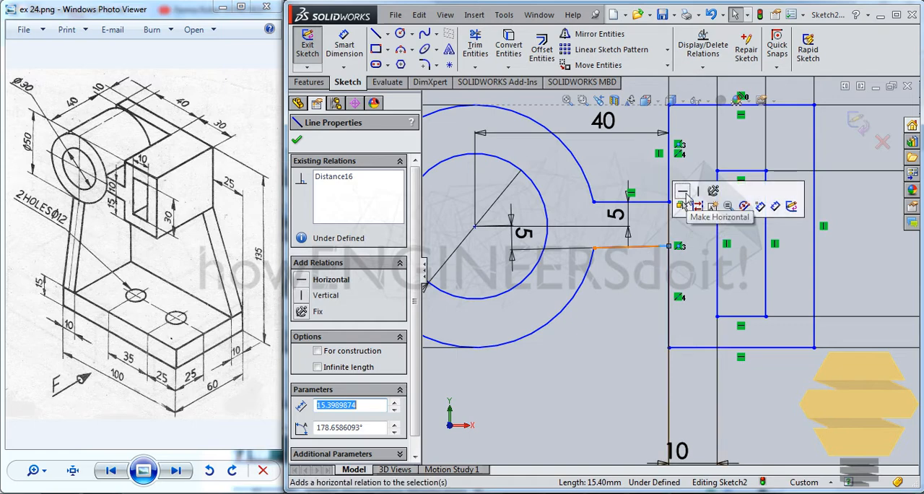
scroll(678, 241, up, 2)
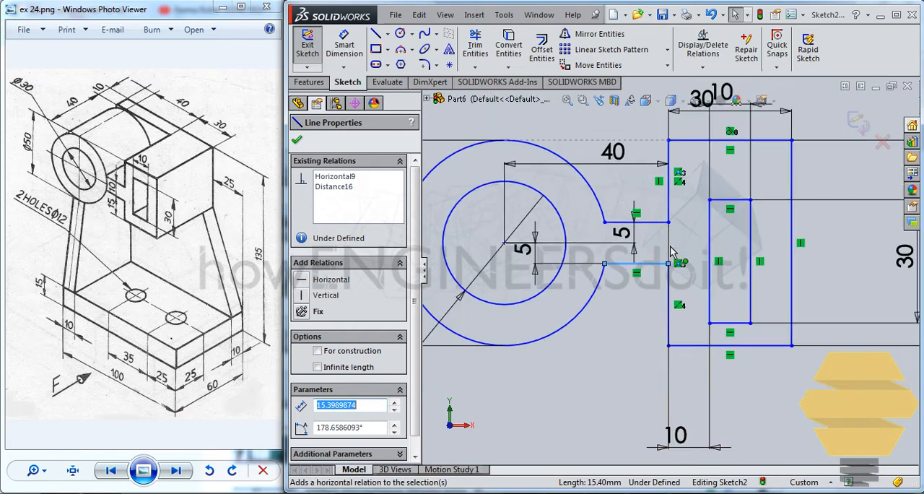
click(644, 311)
scroll(669, 272, up, 2)
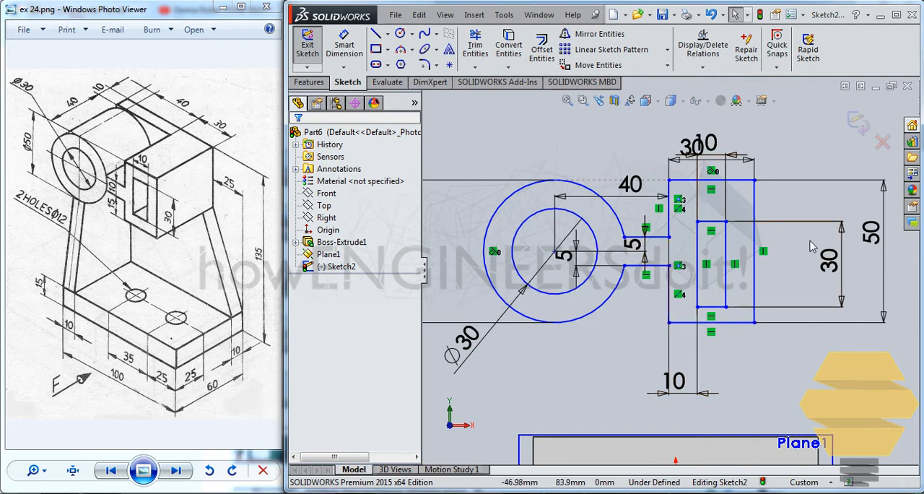
Step: Dimension the vertical distance between the upper edges of the outer rectangle and the inner slot to 10 mm
click(345, 47)
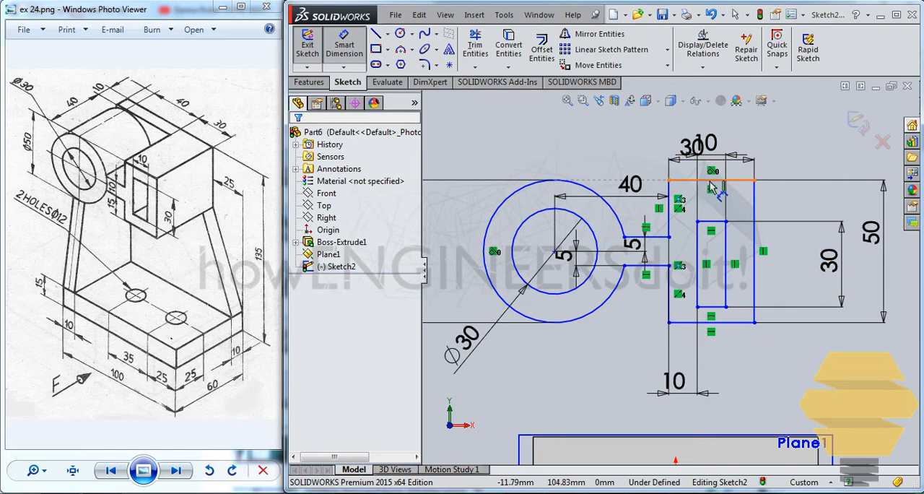
click(712, 181)
click(790, 210)
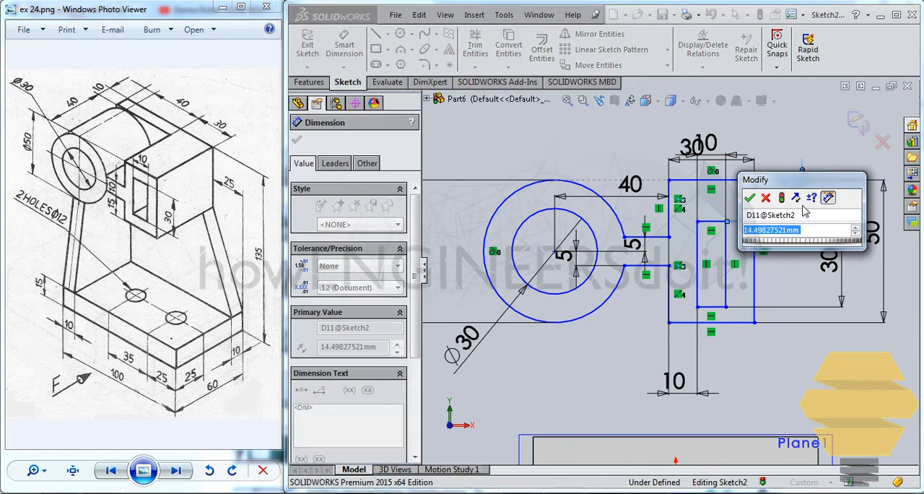
text(10)
key(Return)
key(Escape)
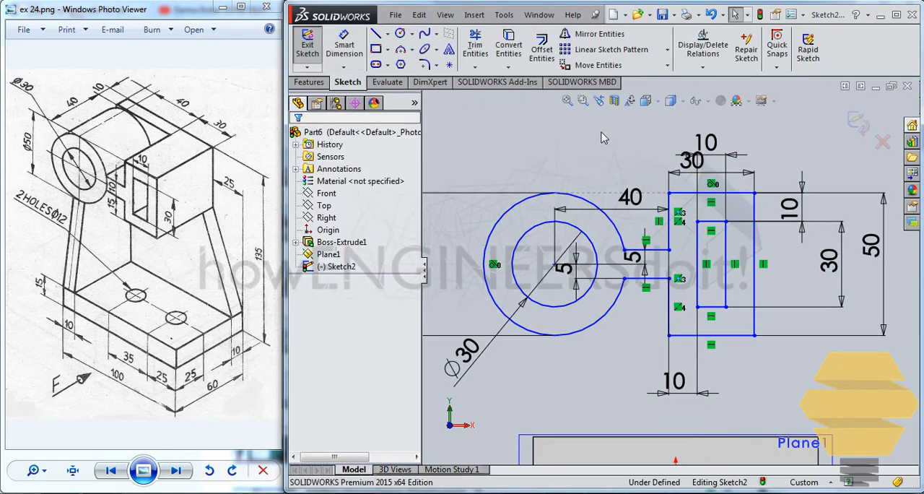
Step: Shift the outer rectangle's upper corner to check in which directions the profile can still move
mouse_move(670, 197)
mouse_down()
mouse_move(675, 176)
mouse_move(660, 155)
mouse_move(694, 150)
mouse_move(712, 162)
mouse_move(686, 159)
mouse_up()
scroll(635, 242, up, 1)
scroll(633, 242, up, 1)
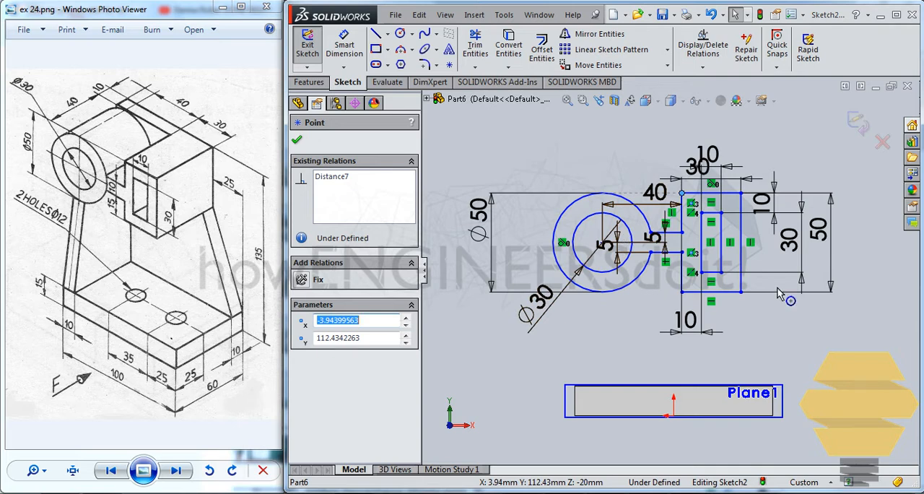
click(641, 156)
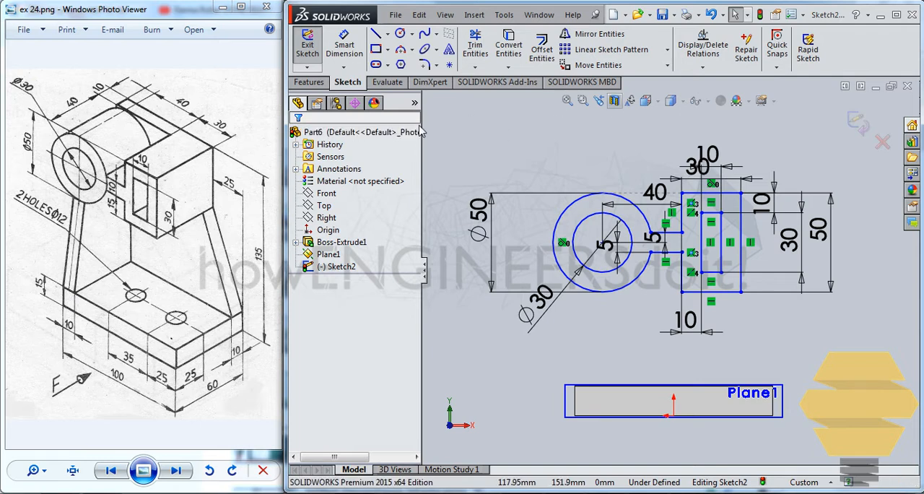
Step: Dimension the horizontal distance from the circles' centre to the nearer end edge of the base plate to 5 mm
click(348, 46)
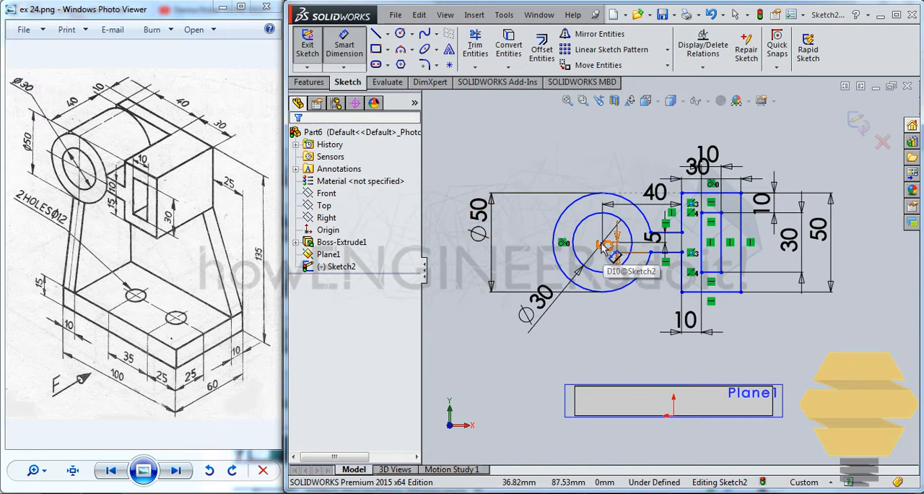
scroll(608, 248, down, 4)
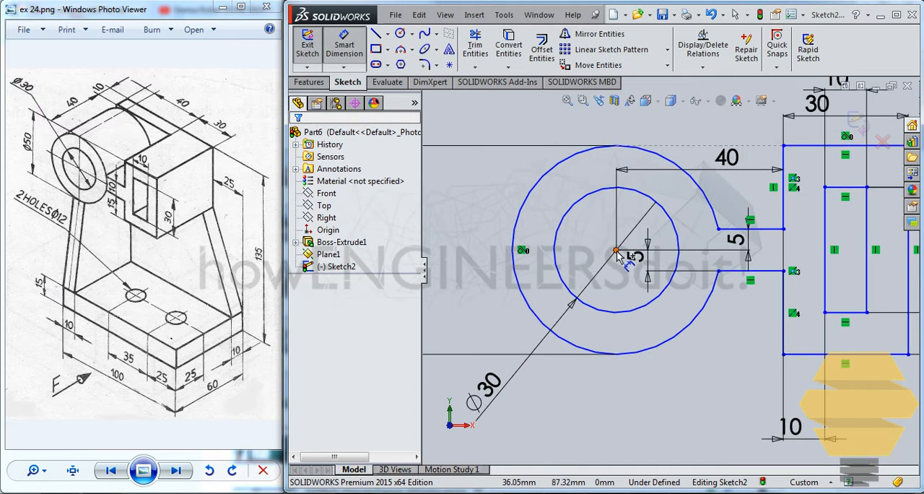
click(616, 251)
scroll(602, 378, up, 4)
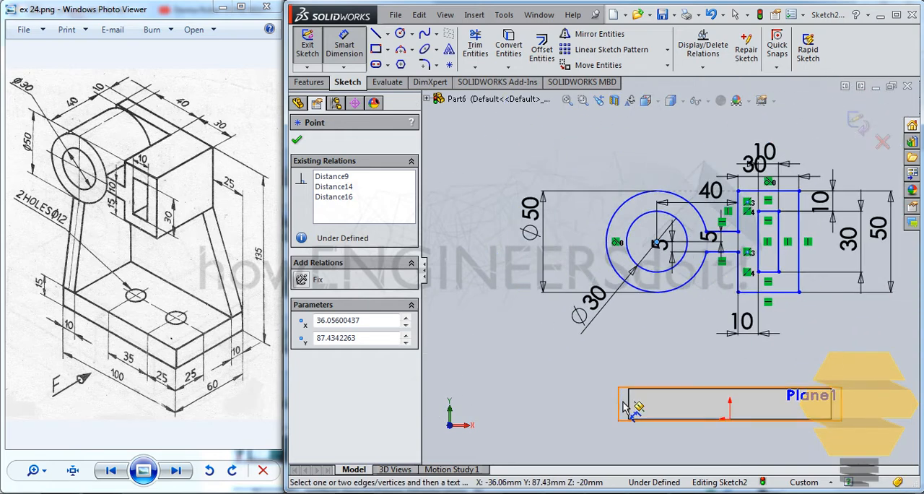
click(626, 407)
click(603, 338)
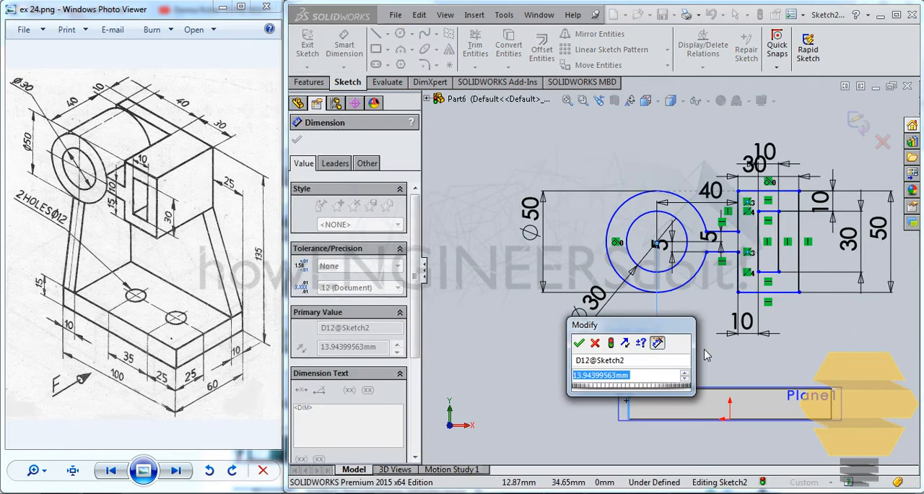
text(5)
key(Return)
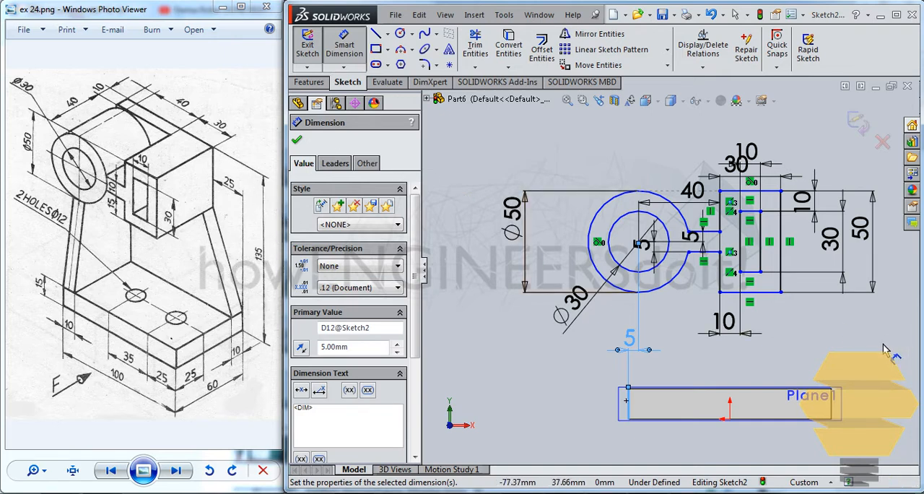
Step: Dimension the overall height from the base plate's bottom edge to the outer rectangle's upper edge to 135 mm
scroll(758, 411, down, 3)
scroll(638, 395, down, 1)
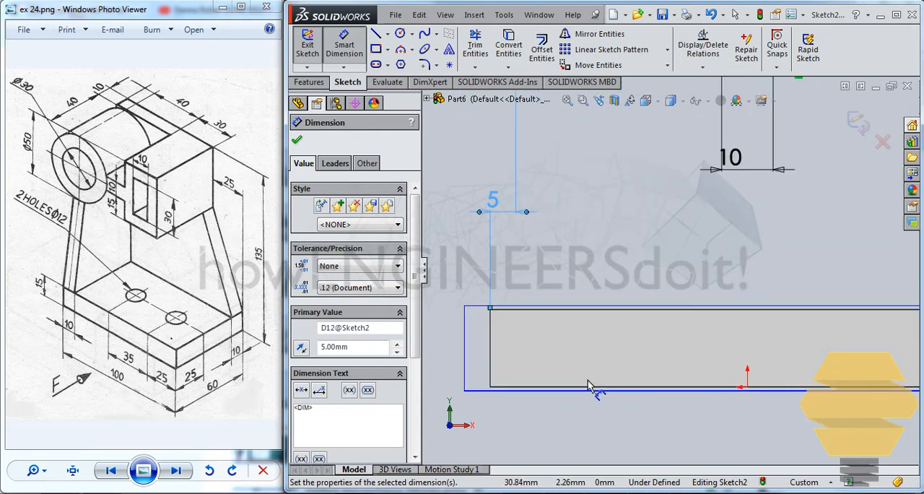
click(583, 388)
scroll(581, 303, up, 3)
scroll(692, 231, up, 2)
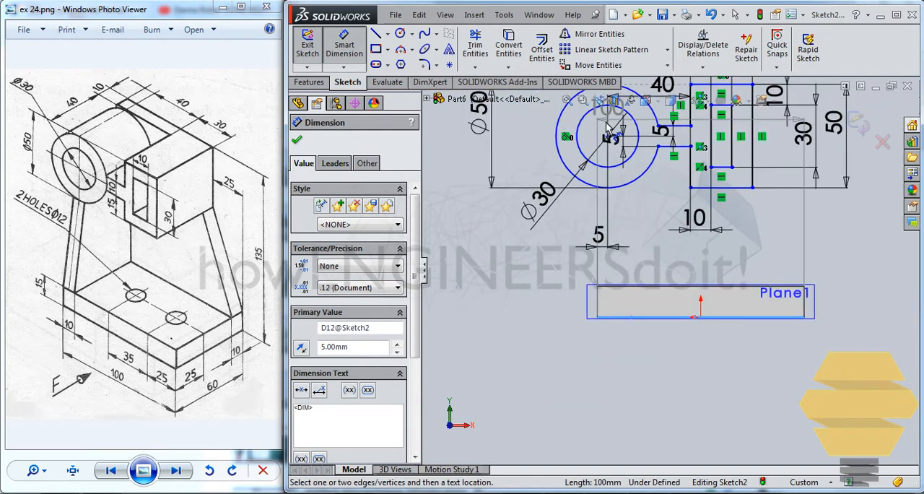
scroll(635, 288, up, 2)
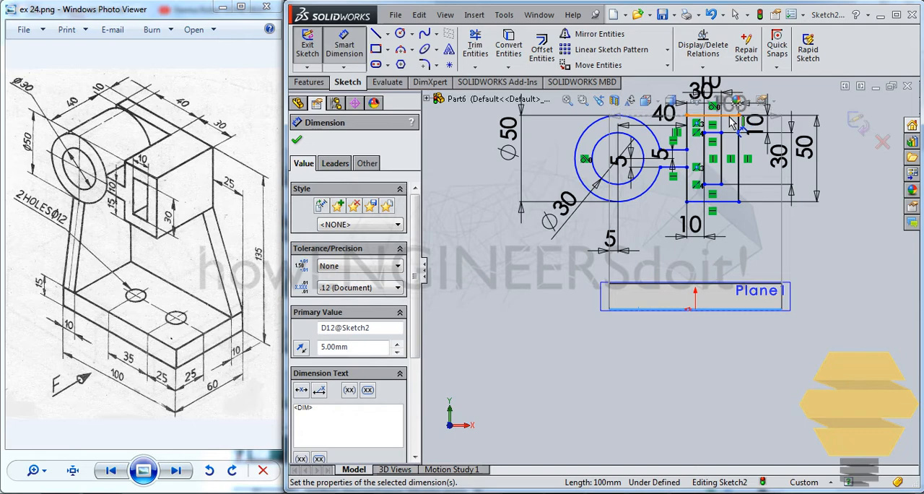
click(729, 115)
click(462, 146)
text(135)
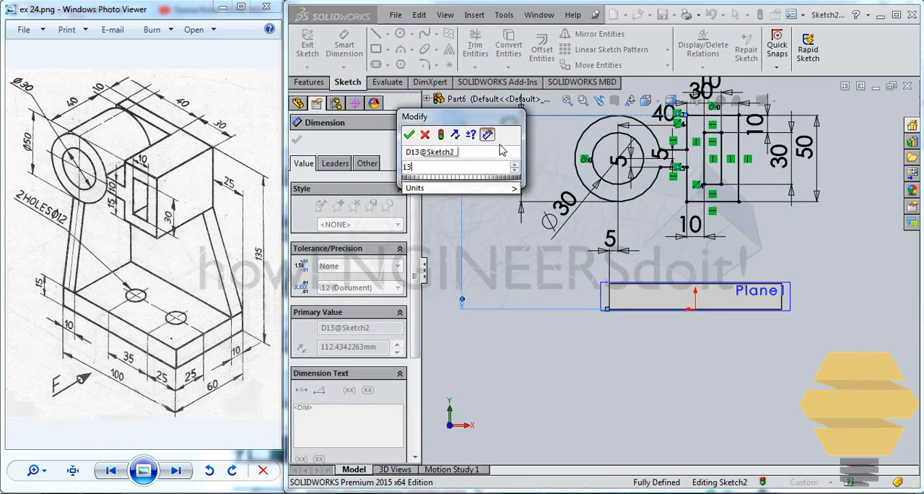
key(Return)
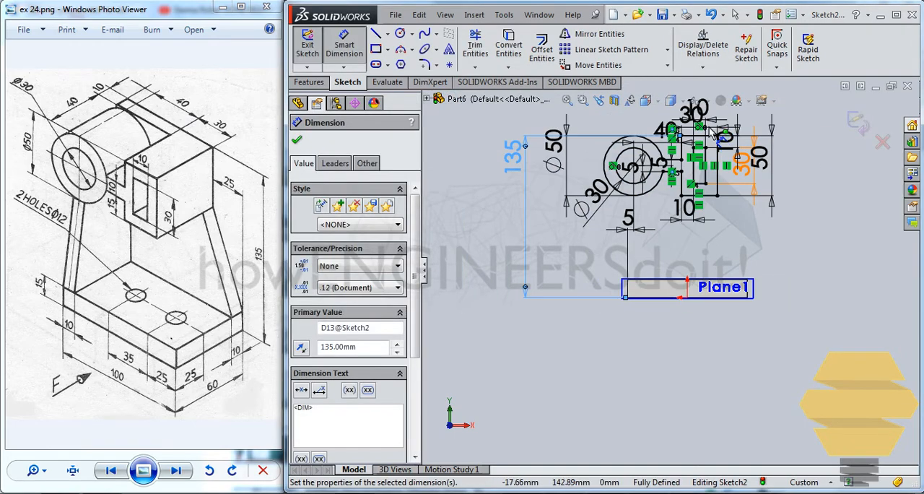
Step: Close the profile sketch and extrude it as a boss 40 mm in the reversed direction
scroll(715, 134, down, 3)
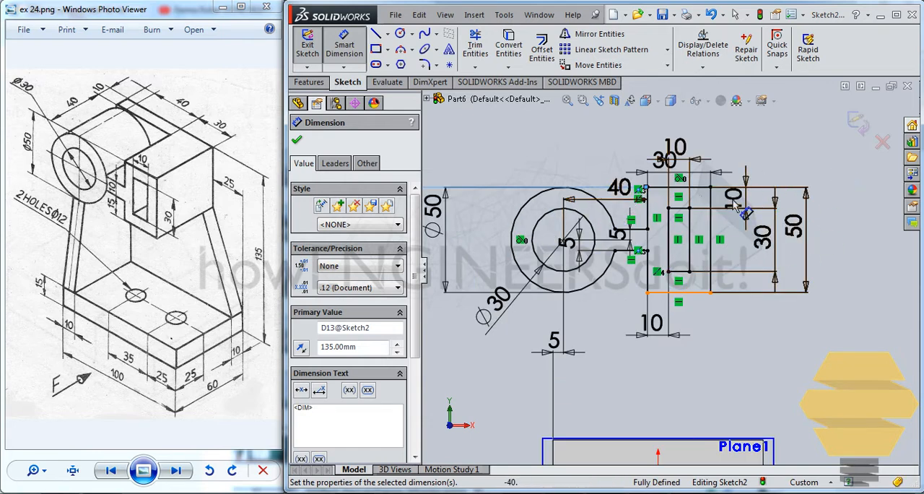
scroll(588, 134, down, 3)
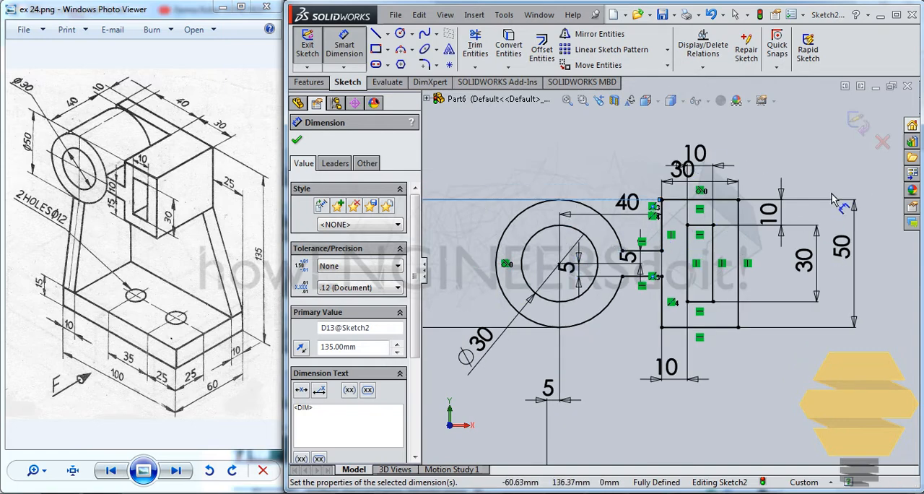
click(858, 121)
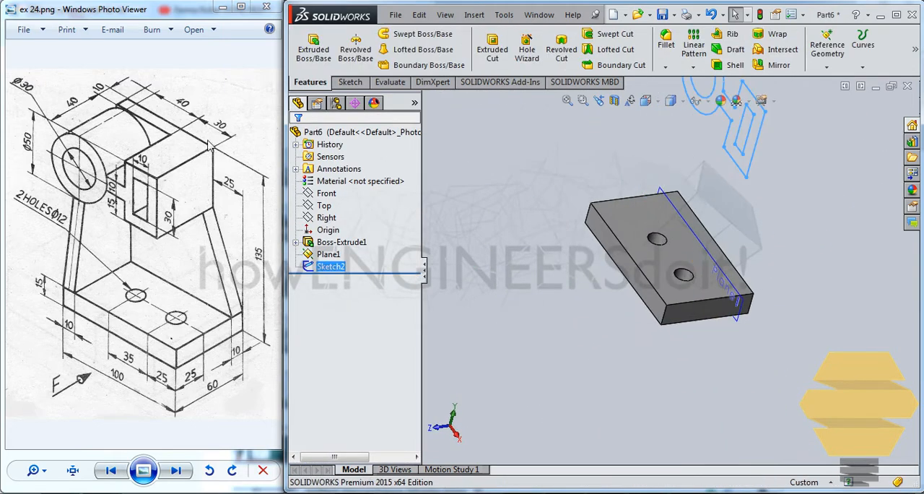
click(313, 49)
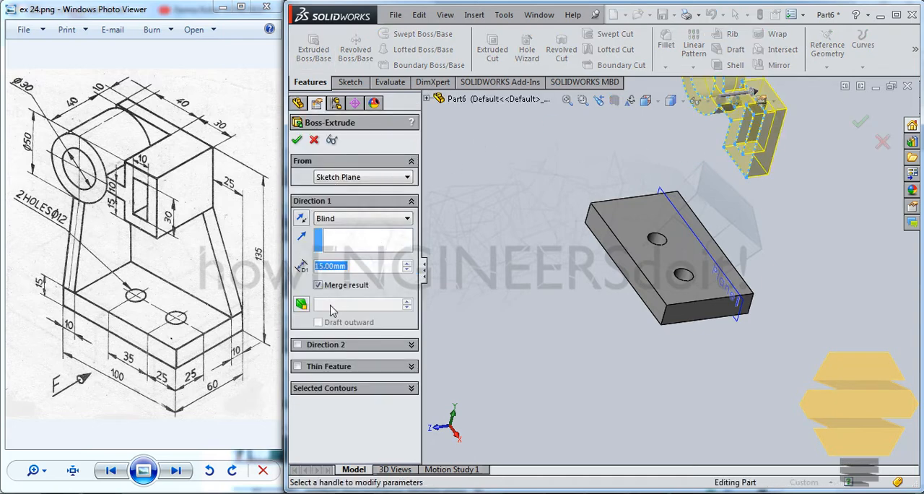
click(304, 219)
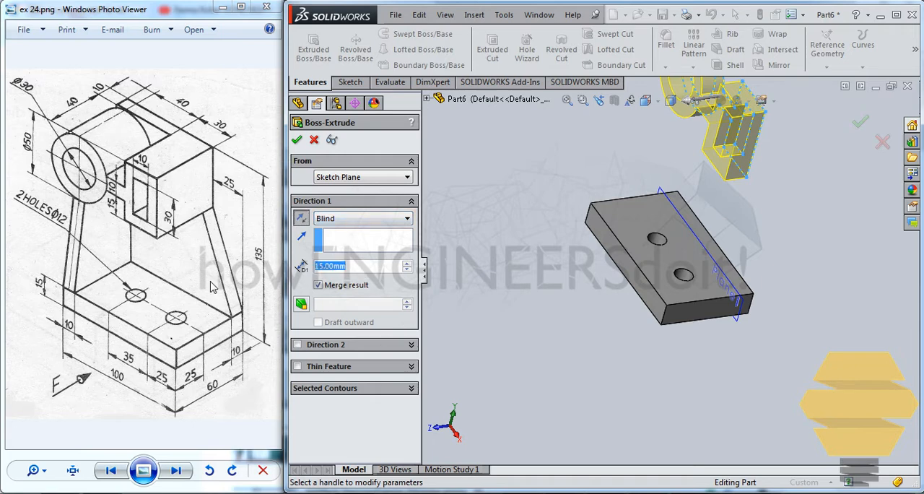
text(40)
key(Return)
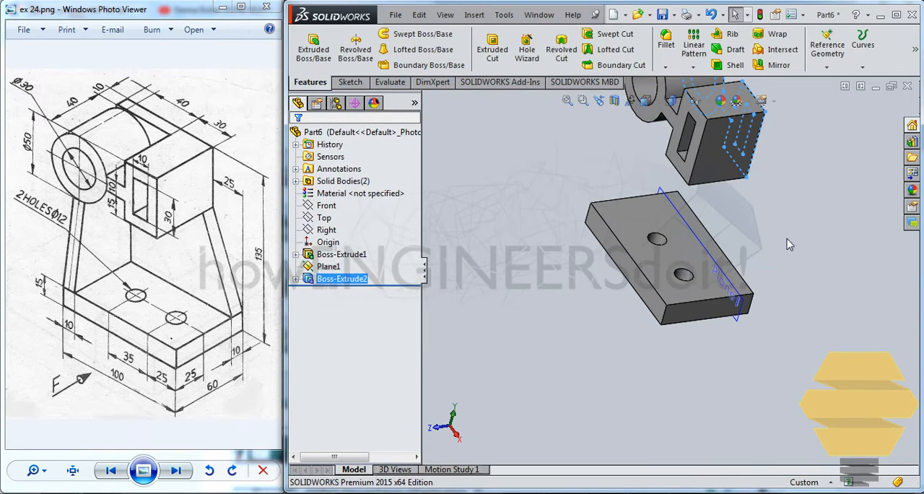
Step: Start a new sketch on the long rear side face of the base plate
click(789, 245)
middle_drag(659, 192, 672, 262)
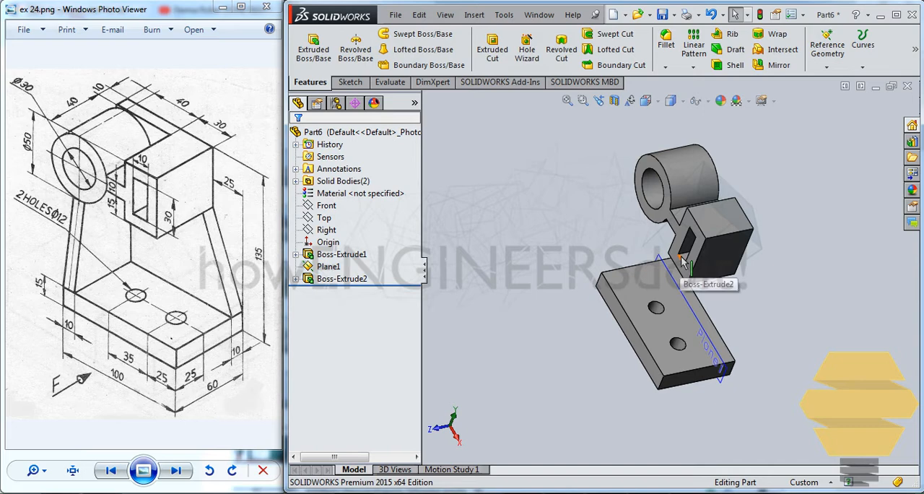
scroll(687, 261, down, 4)
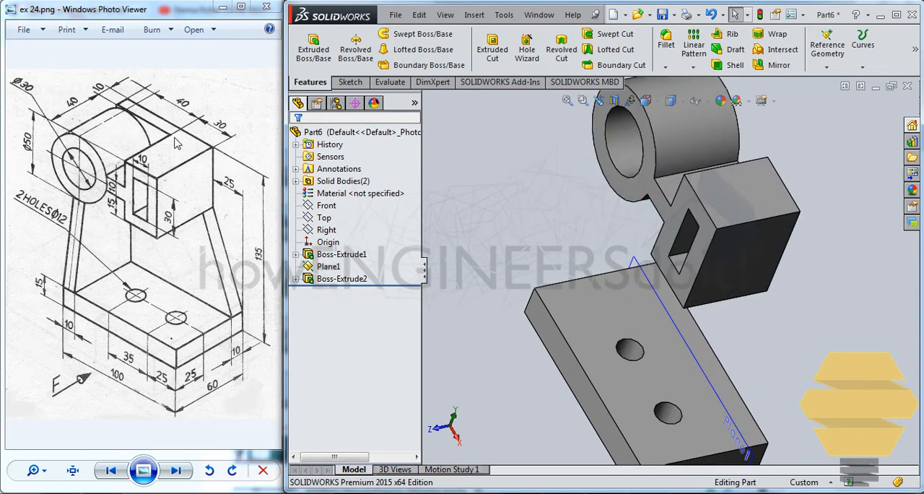
middle_drag(784, 352, 743, 311)
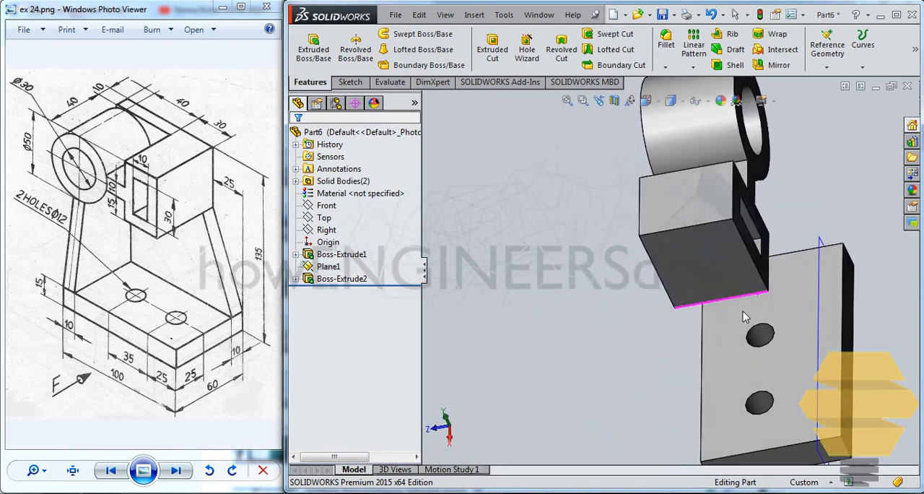
click(850, 282)
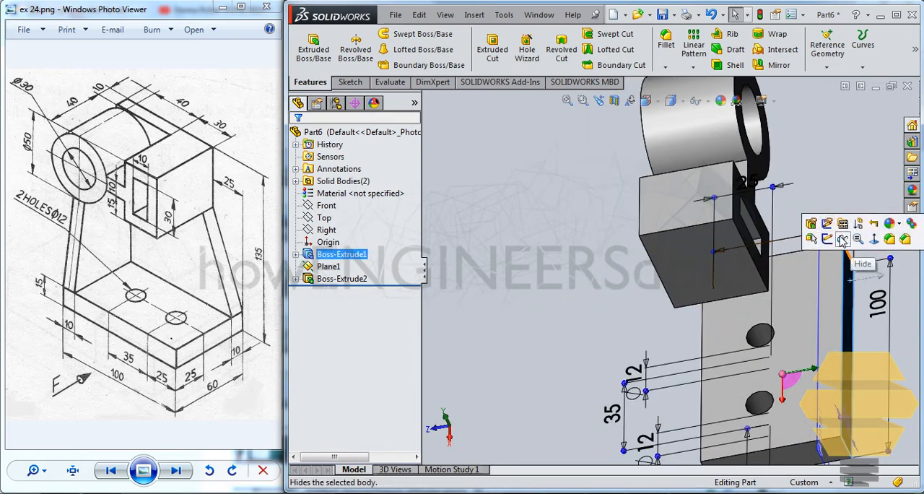
click(840, 244)
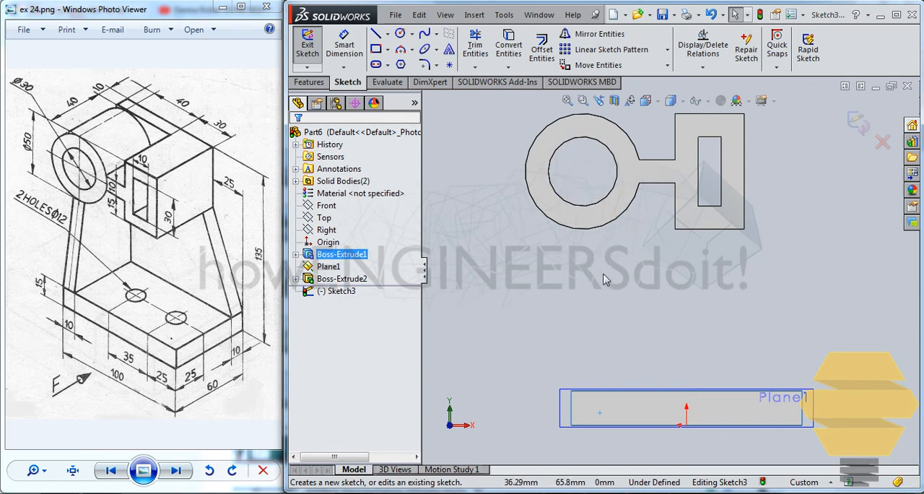
Step: Draw a vertical line from the base plate's upper corner on the cylinder side up past the top of the cylinder
scroll(603, 275, up, 1)
click(375, 34)
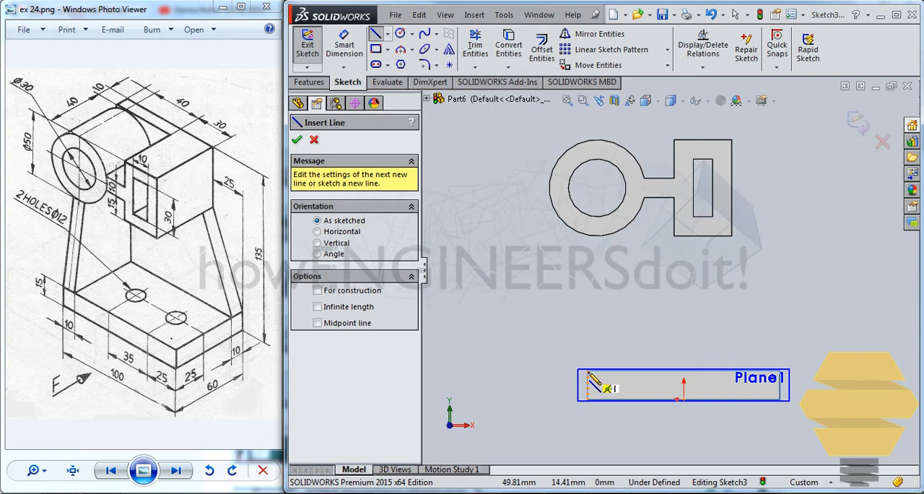
scroll(588, 374, down, 3)
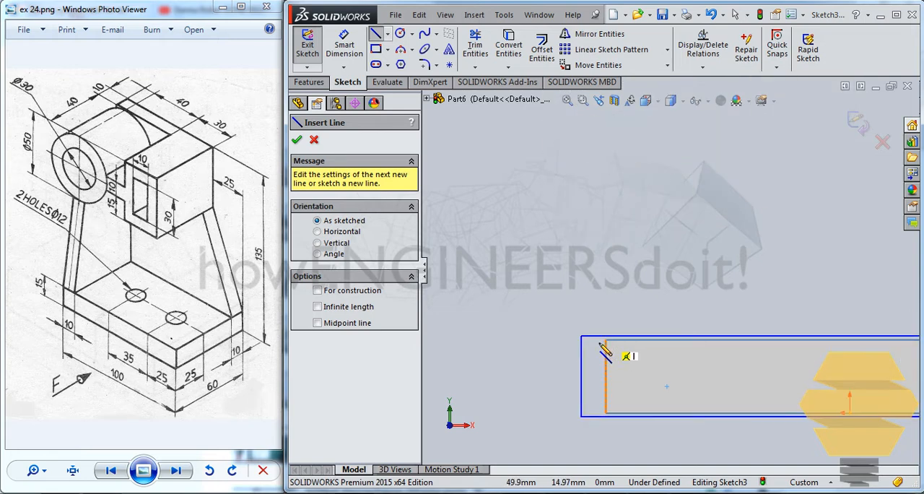
click(603, 344)
scroll(606, 339, up, 3)
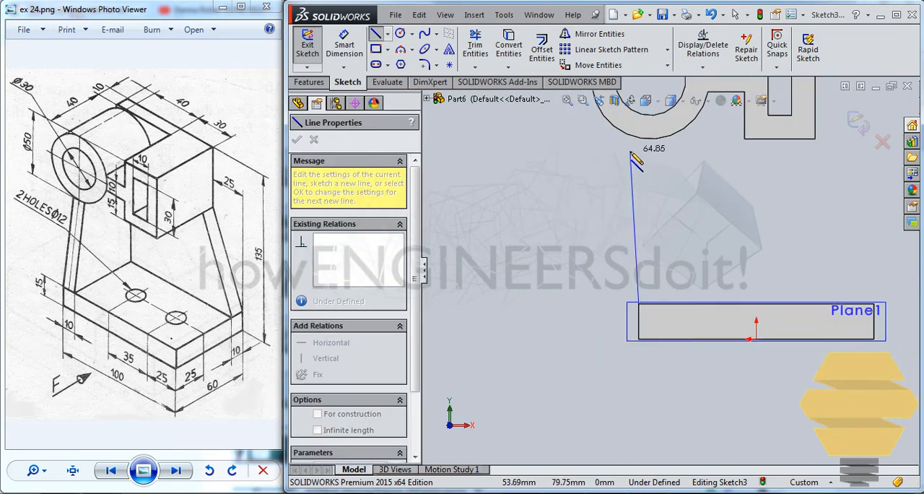
scroll(630, 153, up, 1)
ctrl+middle_drag(659, 181, 624, 275)
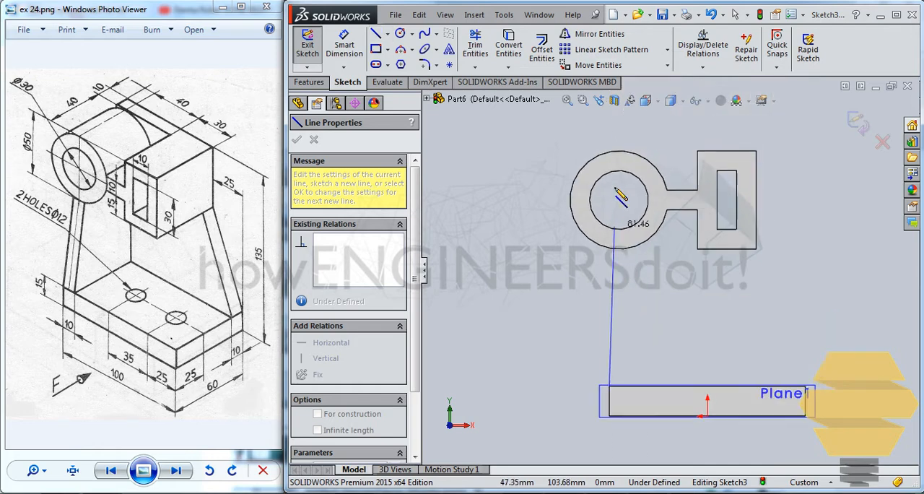
click(609, 121)
key(Escape)
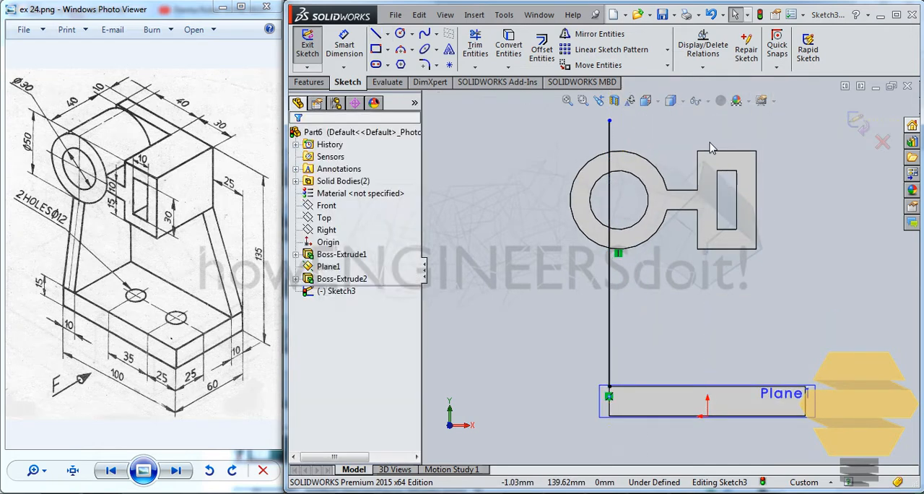
Step: Draw a horizontal line from the block's inner upper corner over the cylinder, ending beyond the vertical line
click(376, 34)
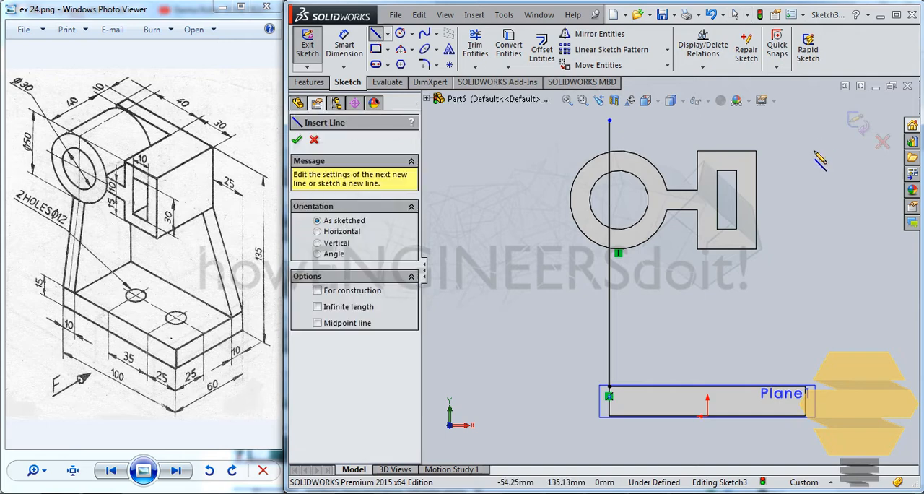
click(697, 153)
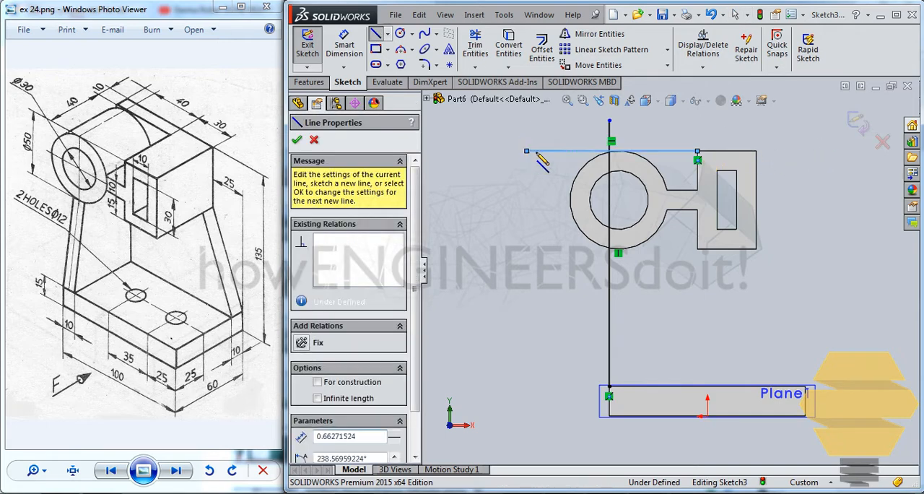
scroll(683, 171, down, 3)
scroll(758, 202, up, 3)
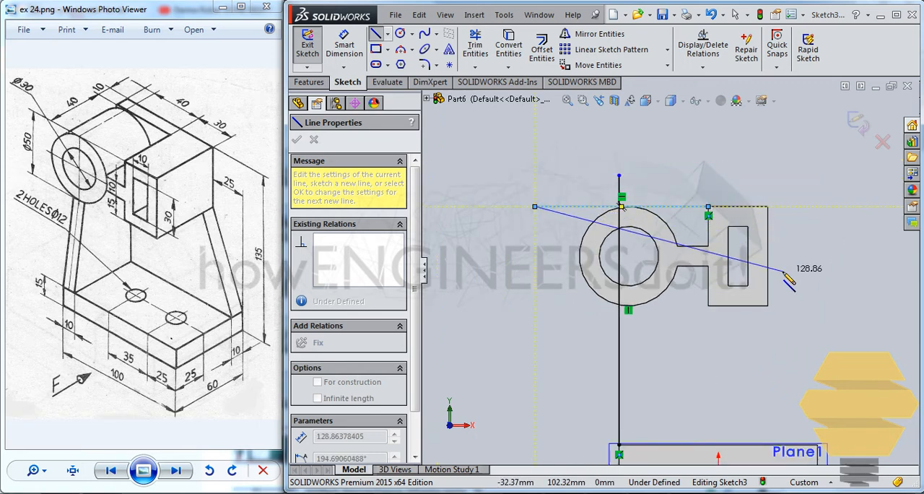
key(Escape)
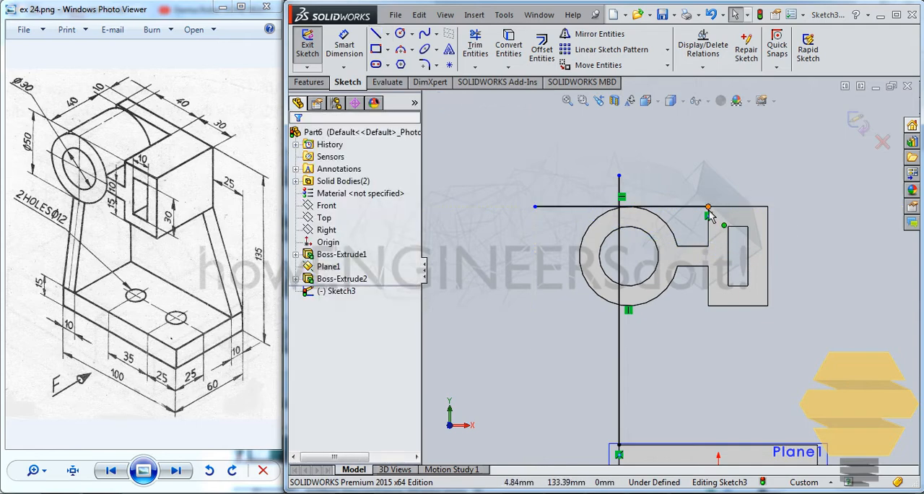
Step: Delete the coincident relation at the horizontal line's block end and extend that end to the block's outer upper corner
mouse_move(709, 209)
mouse_down()
mouse_move(760, 205)
mouse_move(790, 149)
mouse_up()
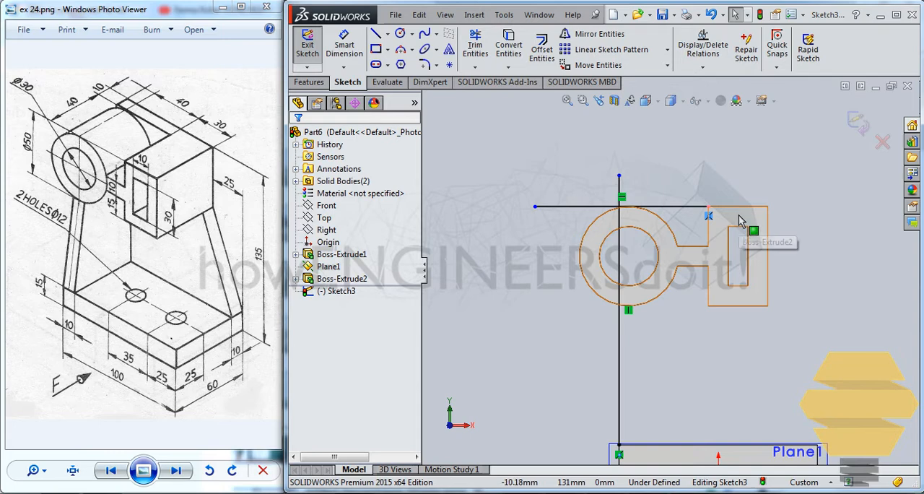
key(Delete)
drag(709, 207, 767, 207)
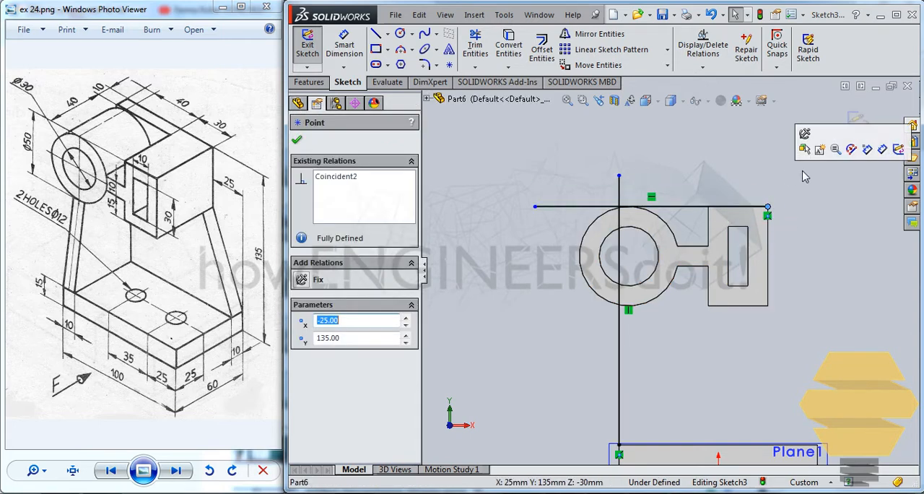
click(815, 273)
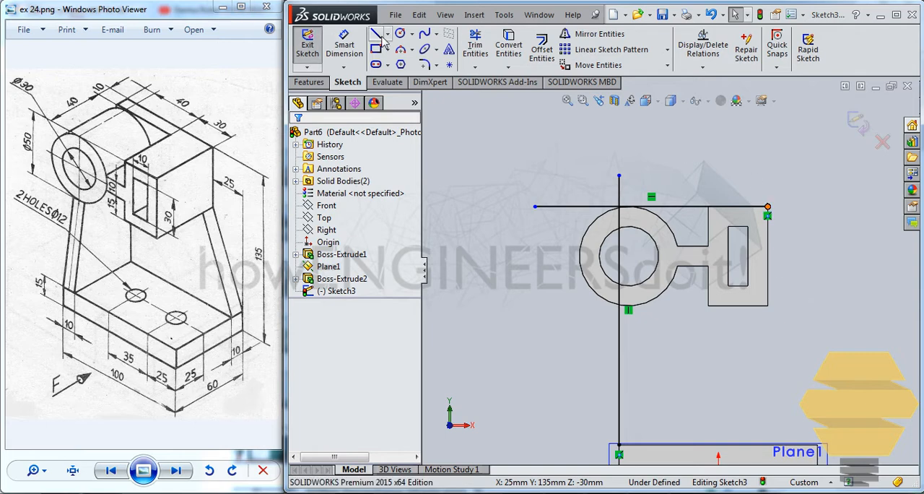
Step: Draw connected lines down the block's outer edge to its lower corner and diagonally to the base plate's far upper corner
click(766, 207)
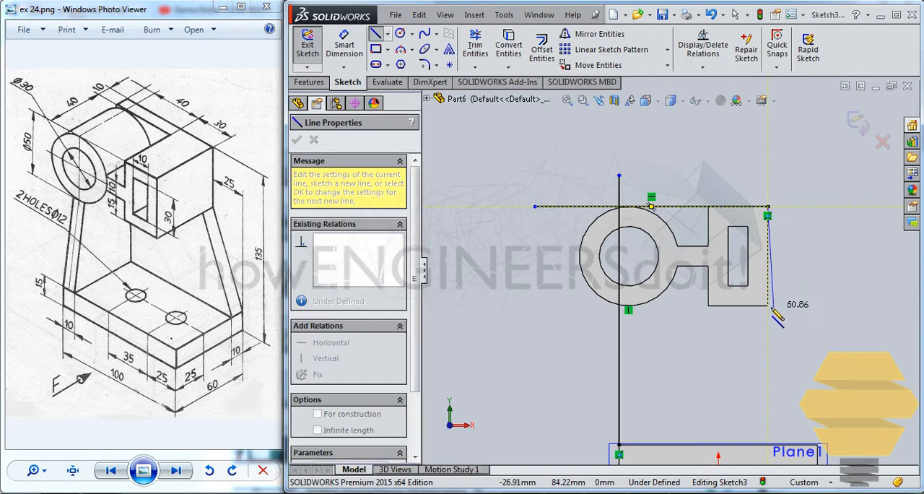
click(768, 306)
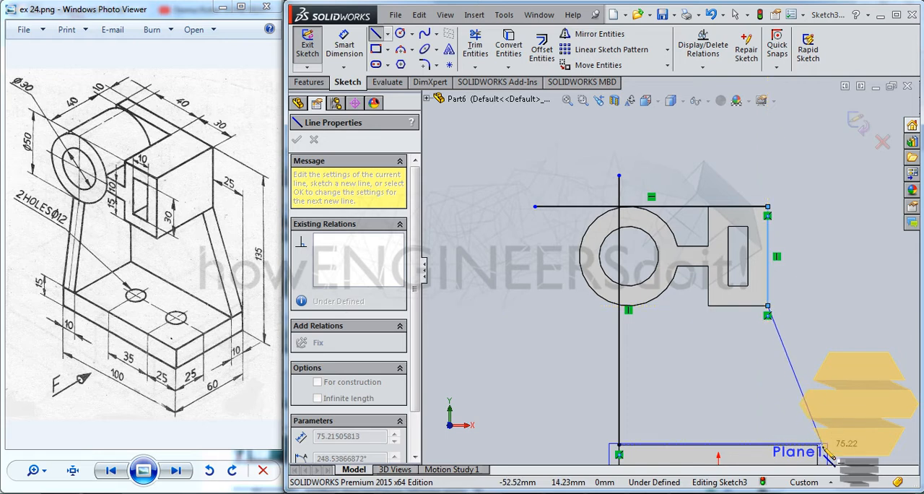
scroll(821, 453, down, 4)
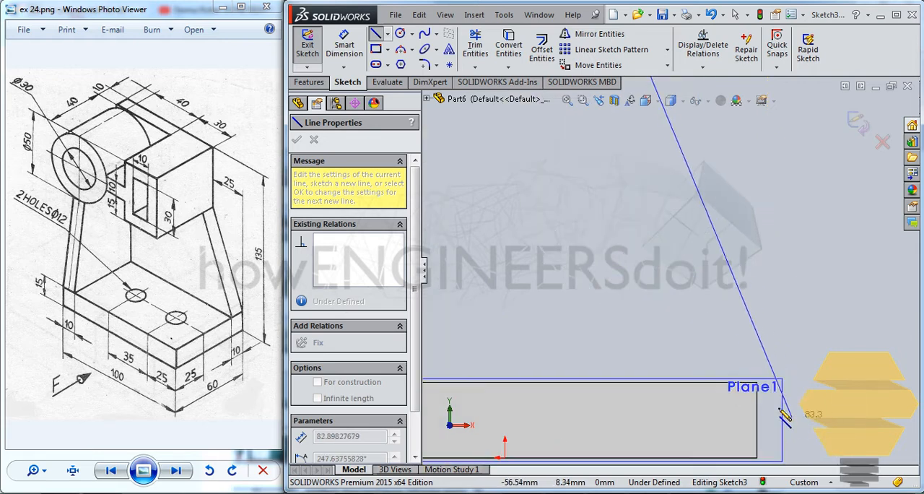
click(759, 380)
scroll(646, 248, down, 2)
scroll(635, 231, up, 5)
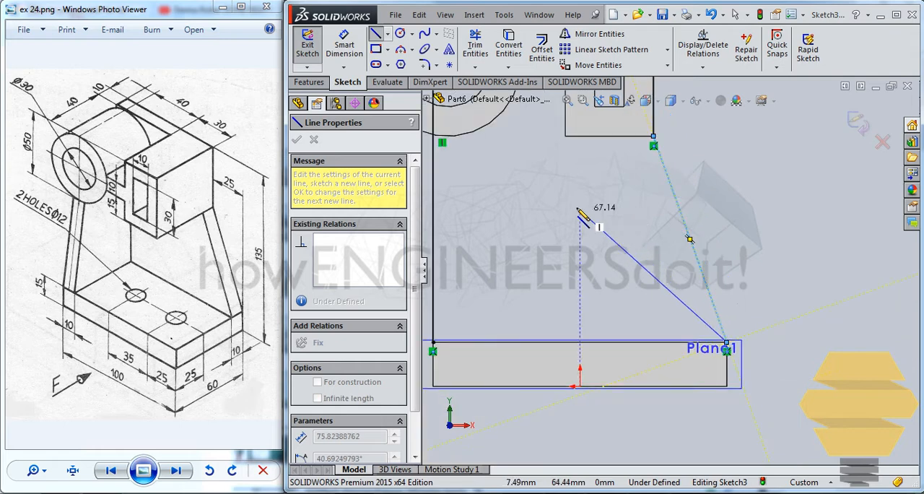
key(Escape)
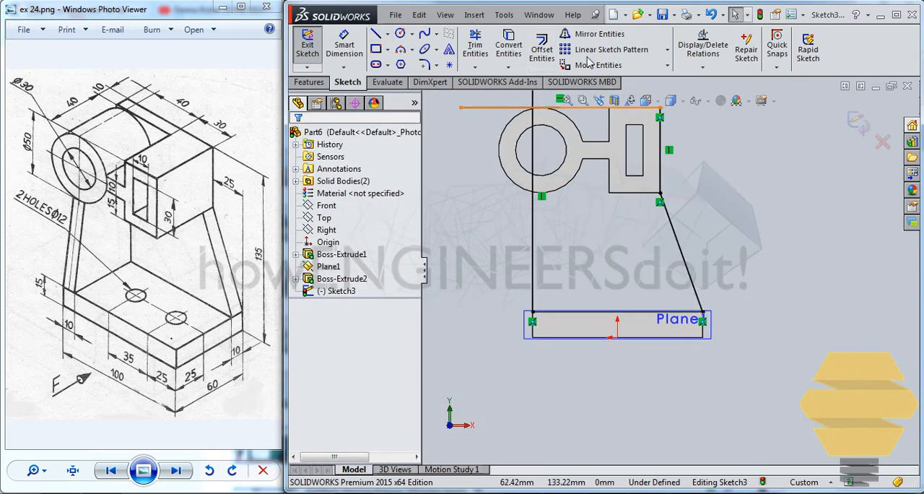
Step: Trim the overhanging ends of the vertical and horizontal lines beyond their intersection with Power trim
ctrl+middle_drag(602, 213, 623, 282)
scroll(560, 142, down, 2)
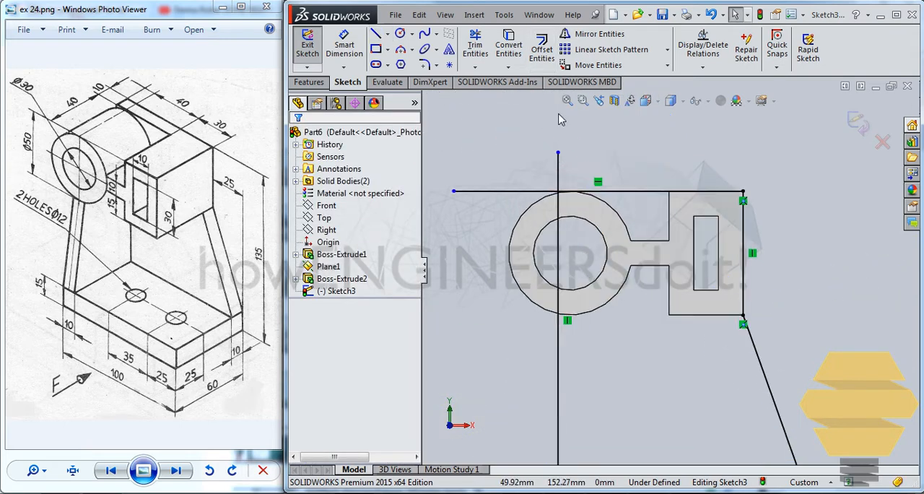
click(475, 45)
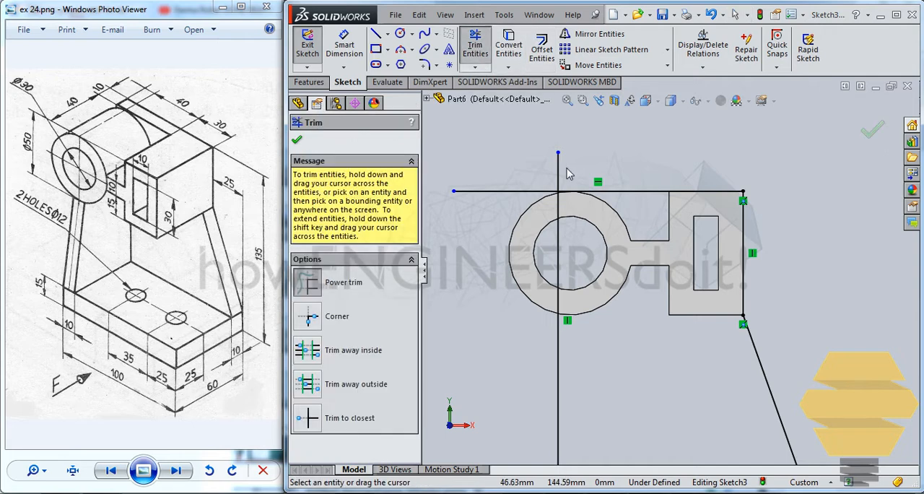
scroll(628, 335, up, 2)
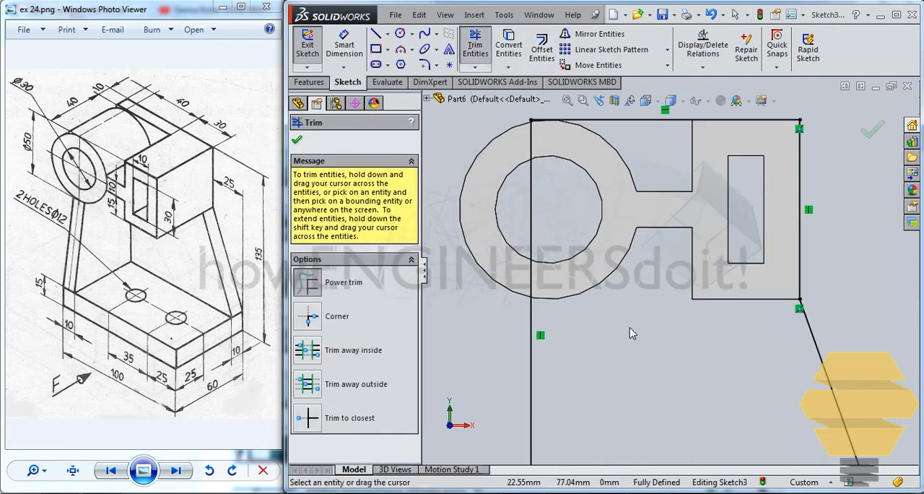
key(Escape)
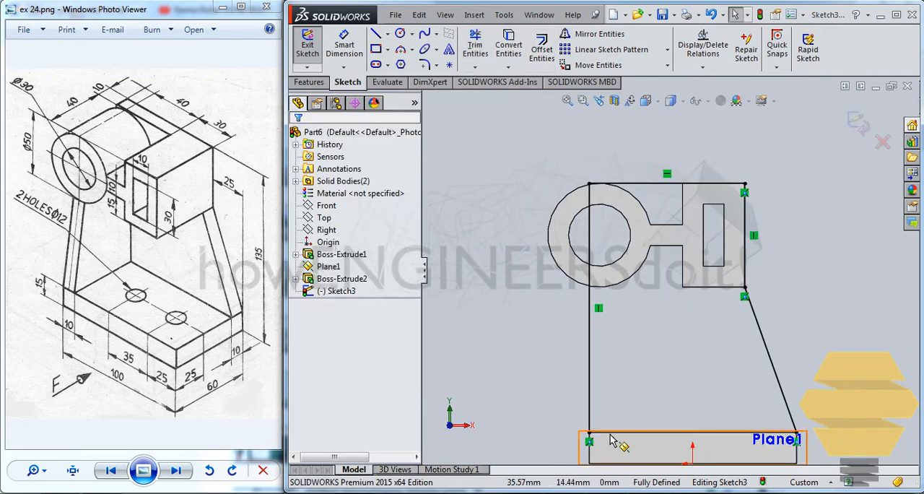
Step: Convert the base plate's upper edge into a sketch line to close the support profile, and exit the sketch
scroll(604, 439, down, 3)
click(619, 370)
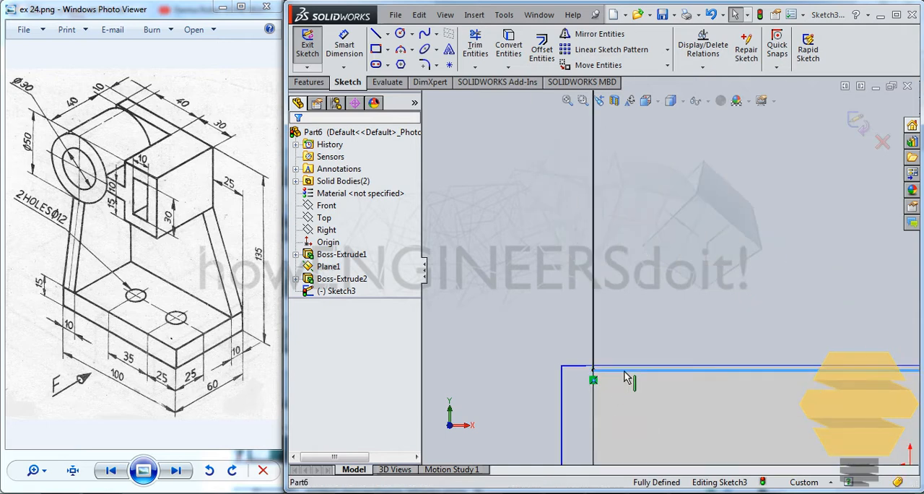
click(511, 52)
scroll(674, 205, up, 5)
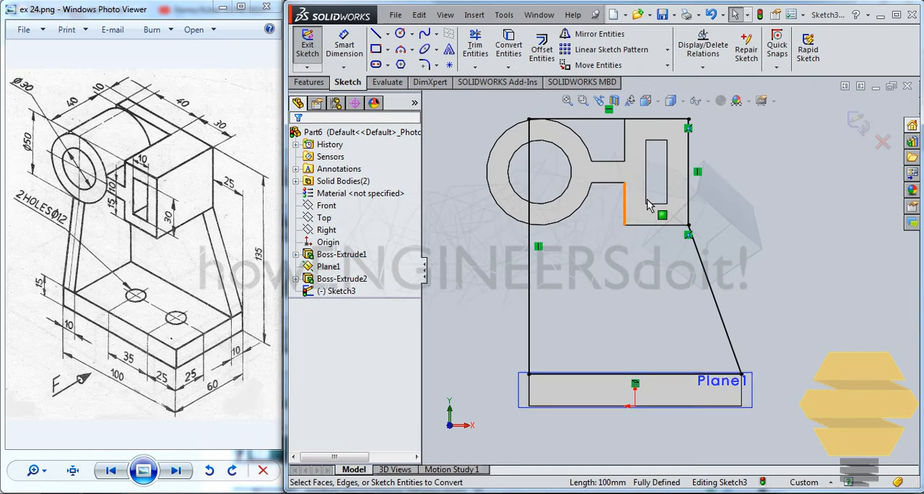
click(856, 124)
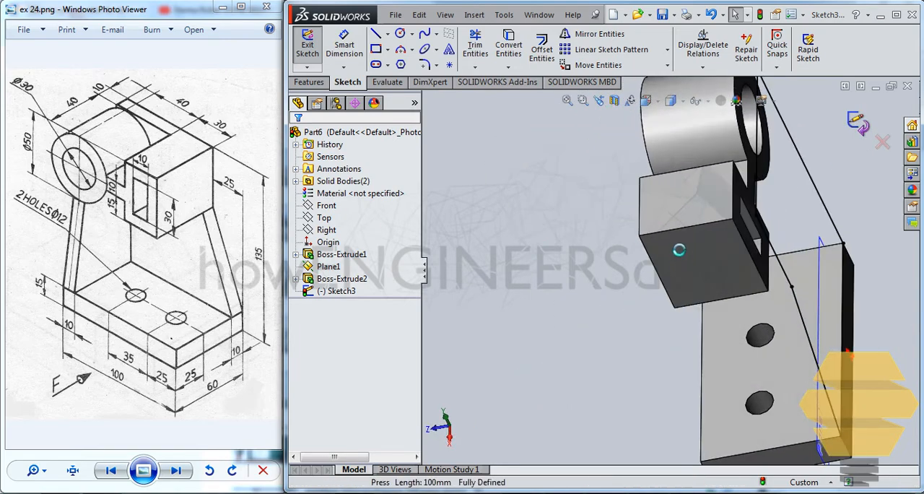
Step: Extrude the rear support profile 10 mm in the reversed direction, merged with the existing bodies
click(315, 44)
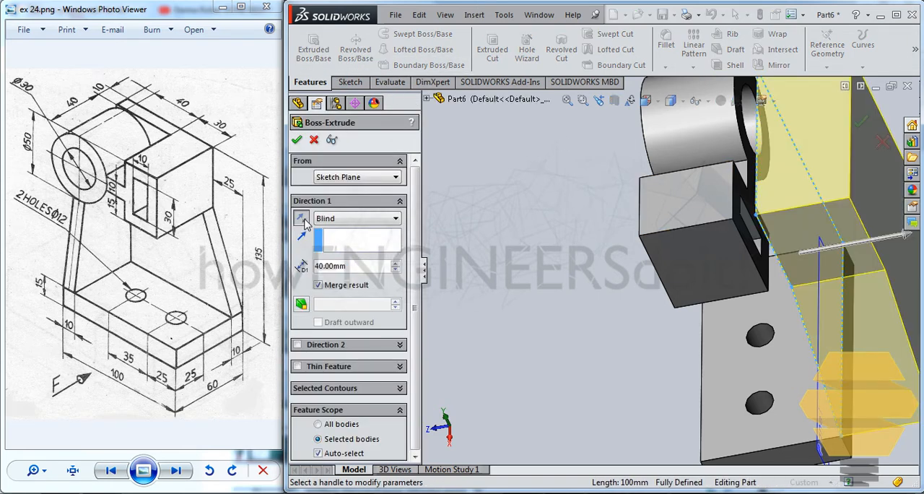
click(302, 219)
text(10)
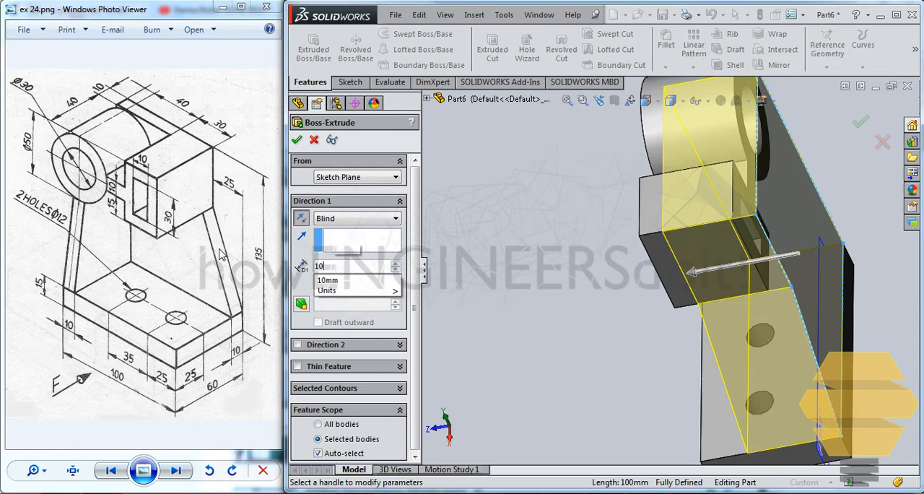
key(Return)
key(Return)
click(869, 156)
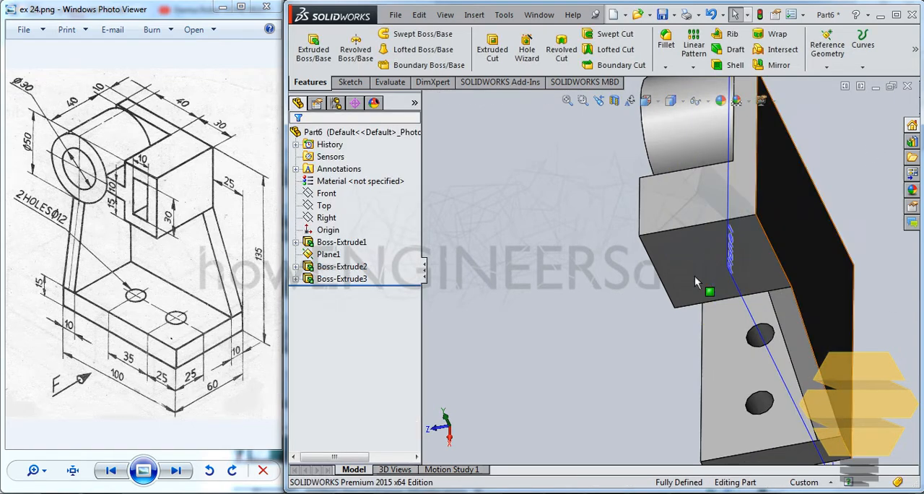
Step: Examine the rear support wall and its junctions with the cylinder, slotted block and base plate from several angles
middle_drag(716, 323, 765, 301)
scroll(855, 373, up, 2)
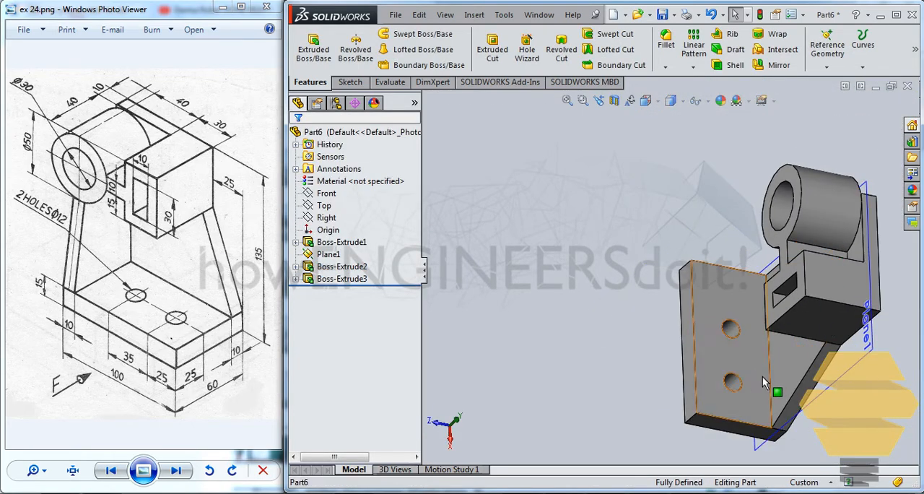
middle_drag(772, 388, 707, 322)
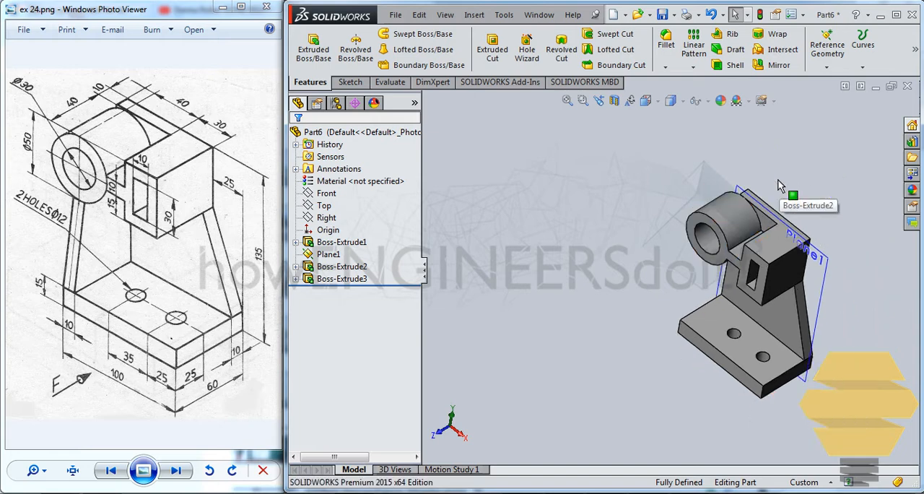
scroll(725, 248, down, 5)
mouse_move(725, 249)
middle_down()
mouse_move(736, 225)
mouse_move(703, 249)
middle_up()
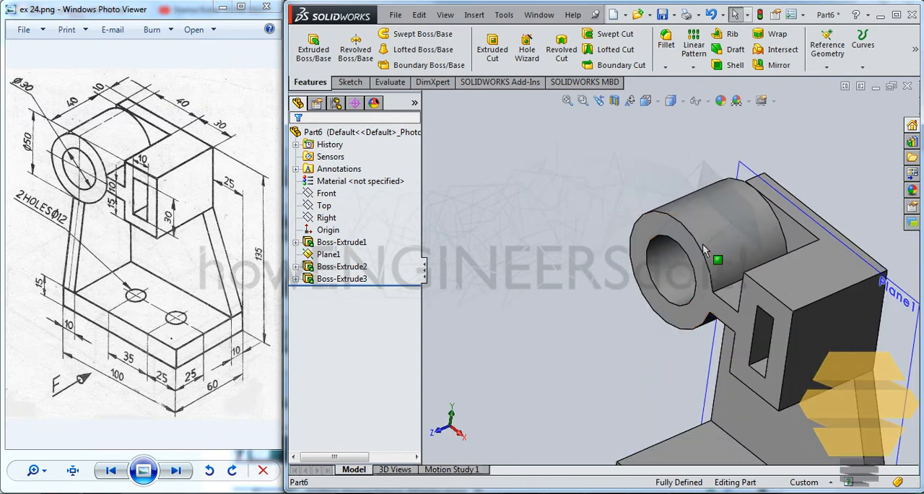
scroll(718, 383, down, 2)
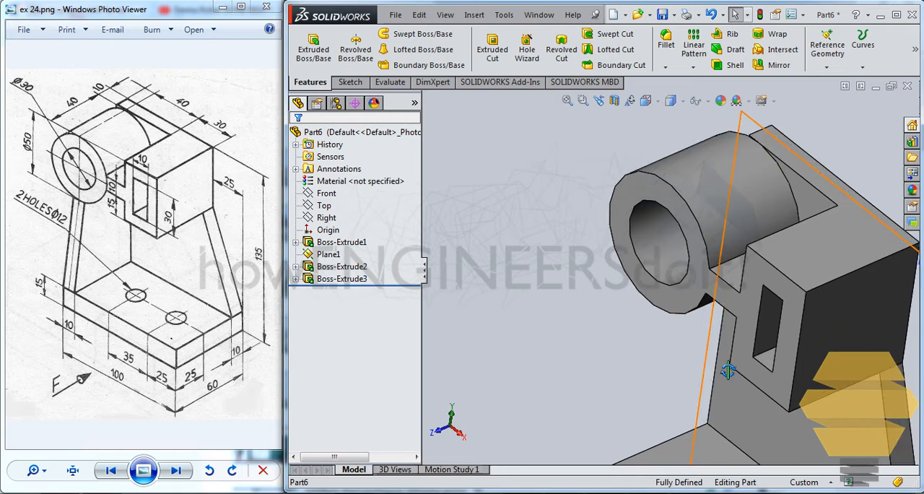
middle_drag(728, 370, 722, 374)
scroll(720, 373, up, 2)
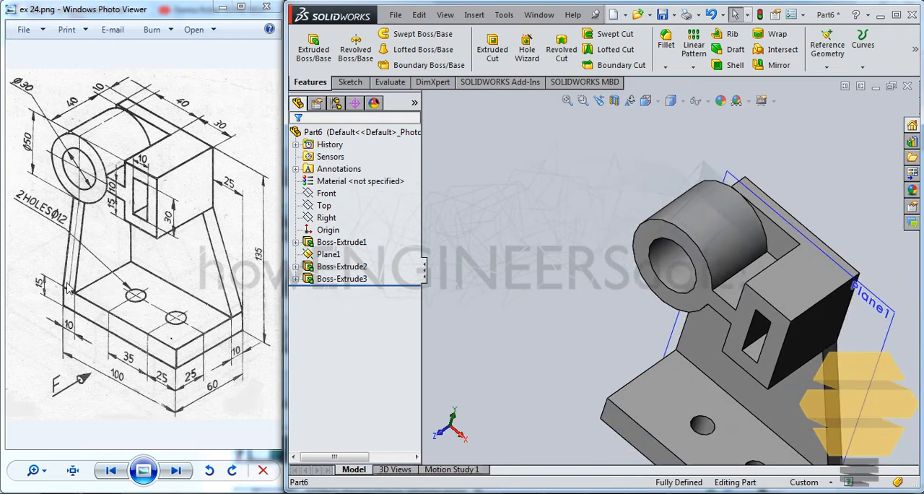
Step: Sketch on the base plate's cylinder-side end face a slanted line from its front upper corner to the cylinder's projected lower corner
middle_drag(710, 341, 734, 389)
click(618, 378)
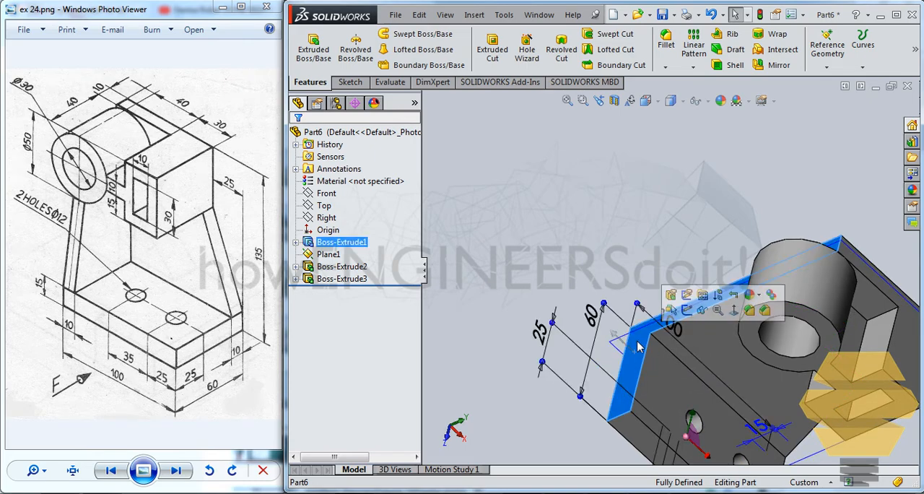
click(685, 309)
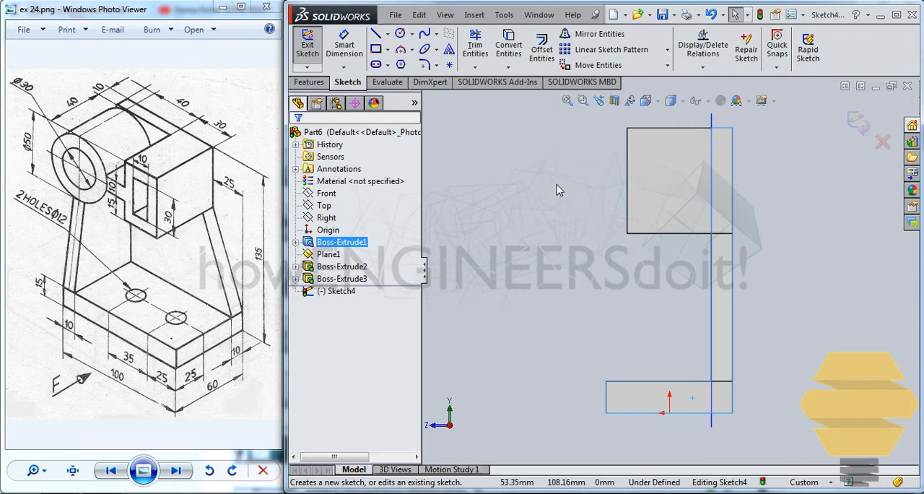
click(376, 34)
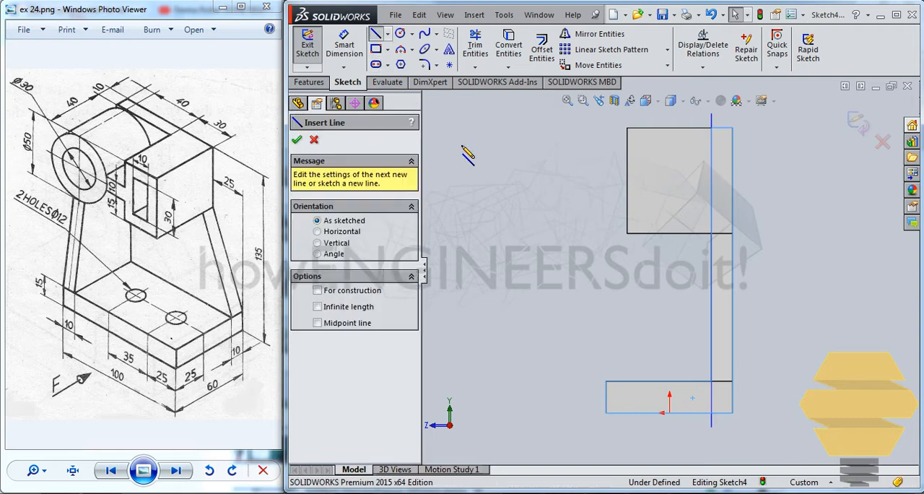
click(605, 381)
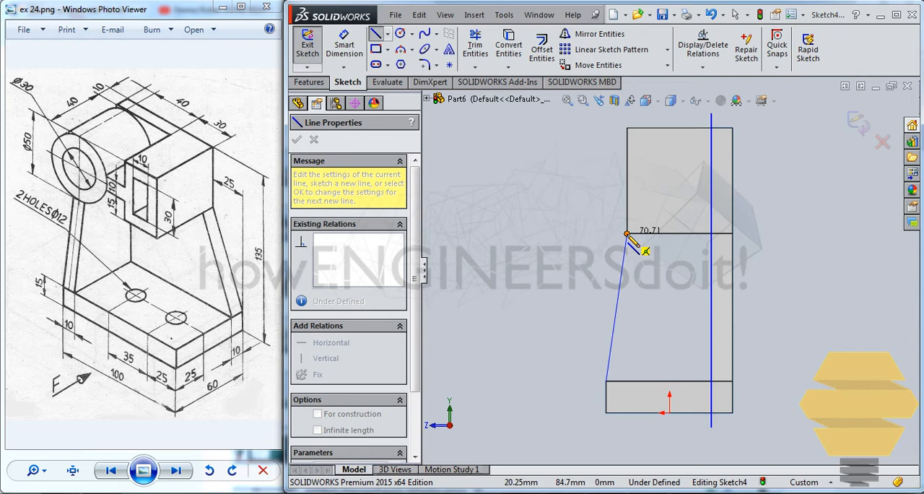
click(627, 234)
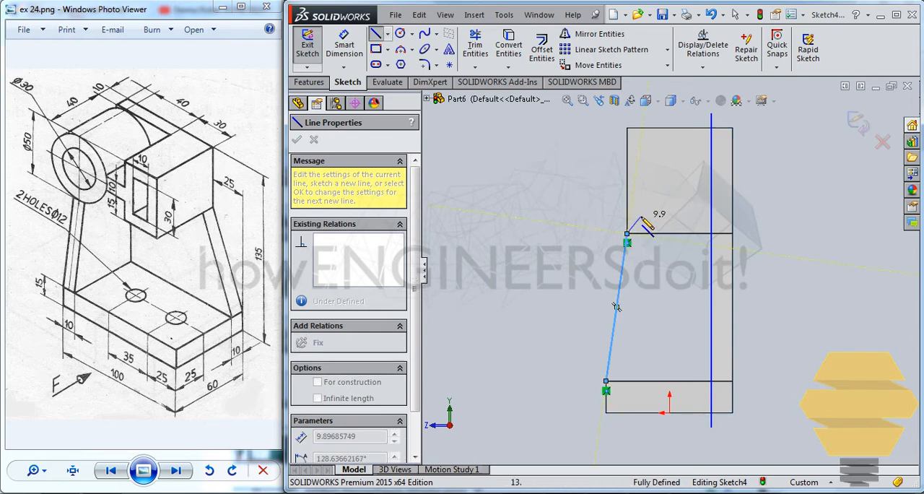
Step: Complete the rib outline with a vertical line about 3 mm up, a horizontal to the rear wall, a vertical down and a 50 mm closing line
scroll(626, 239, up, 4)
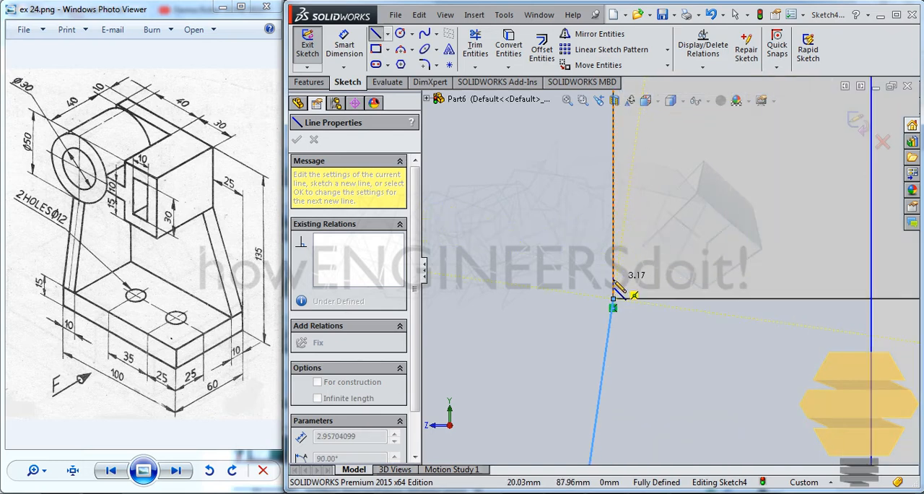
click(613, 284)
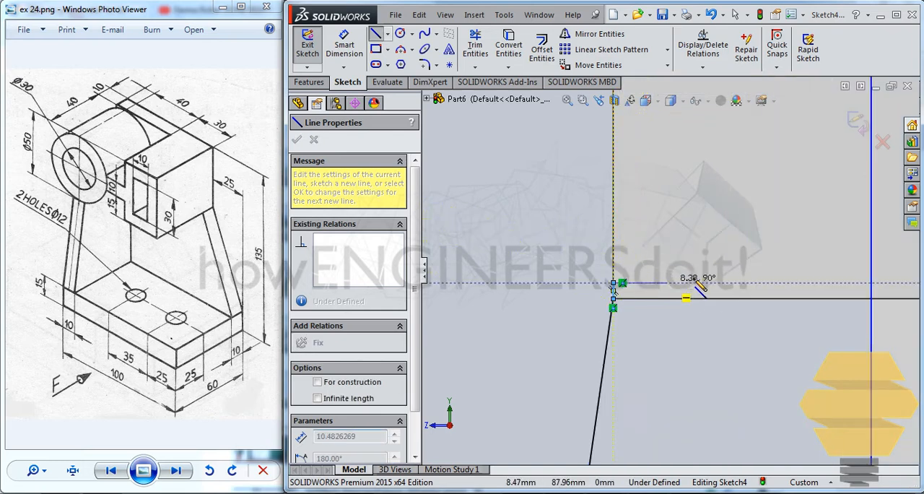
click(871, 283)
scroll(847, 337, down, 5)
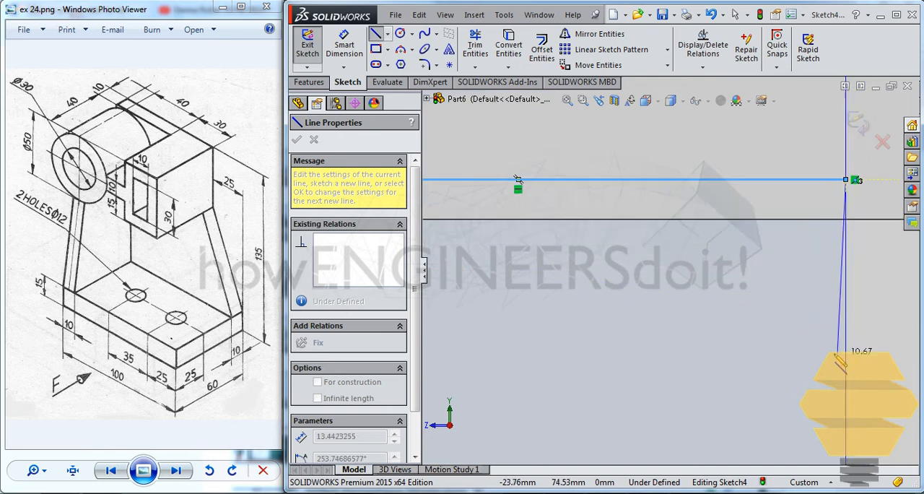
scroll(830, 365, up, 7)
scroll(710, 347, down, 3)
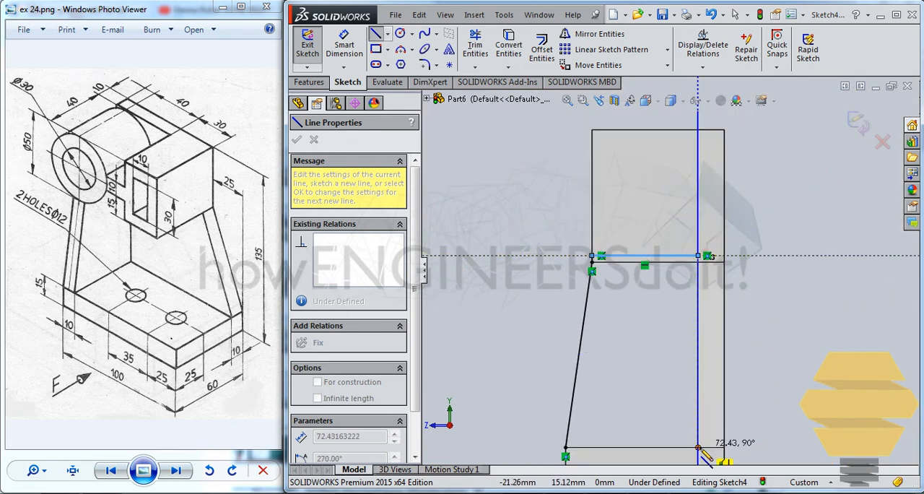
click(698, 447)
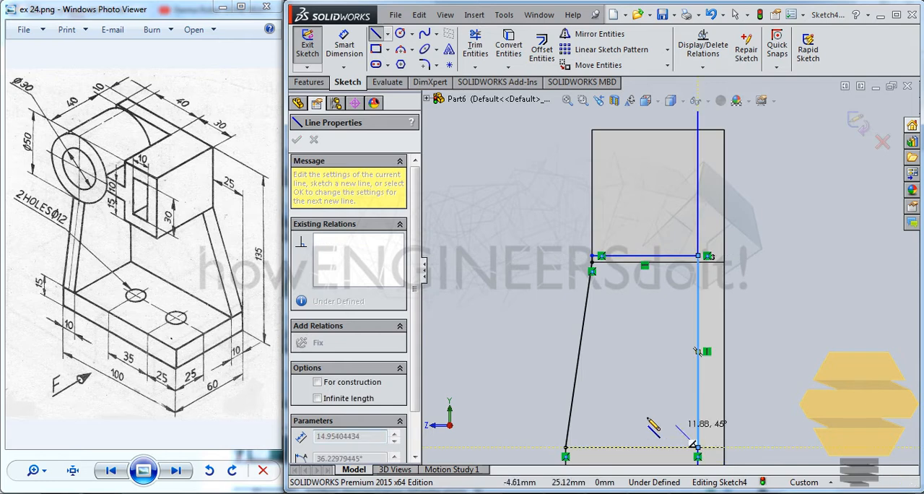
click(565, 447)
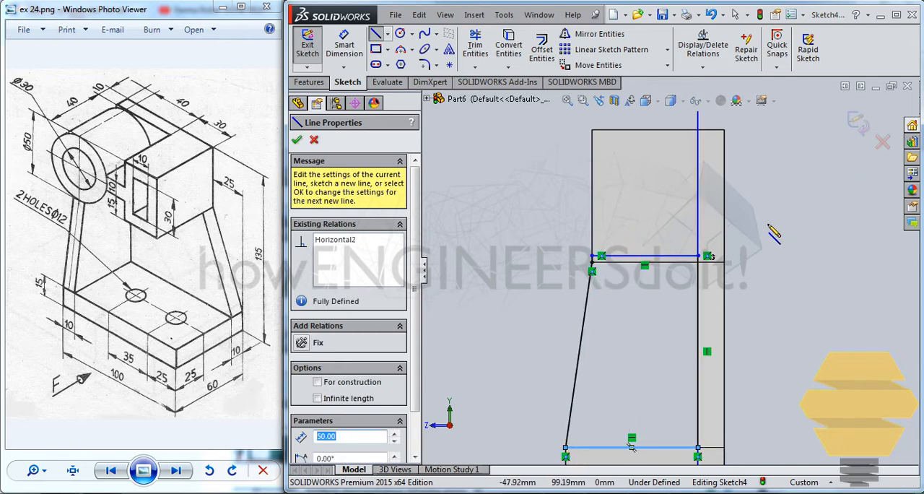
Step: Exit the sketch and extrude the side rib profile 10 mm blind in the reversed direction, over the base plate, with merged result
mouse_move(671, 226)
middle_down()
mouse_move(664, 309)
mouse_move(590, 260)
middle_up()
scroll(588, 257, down, 5)
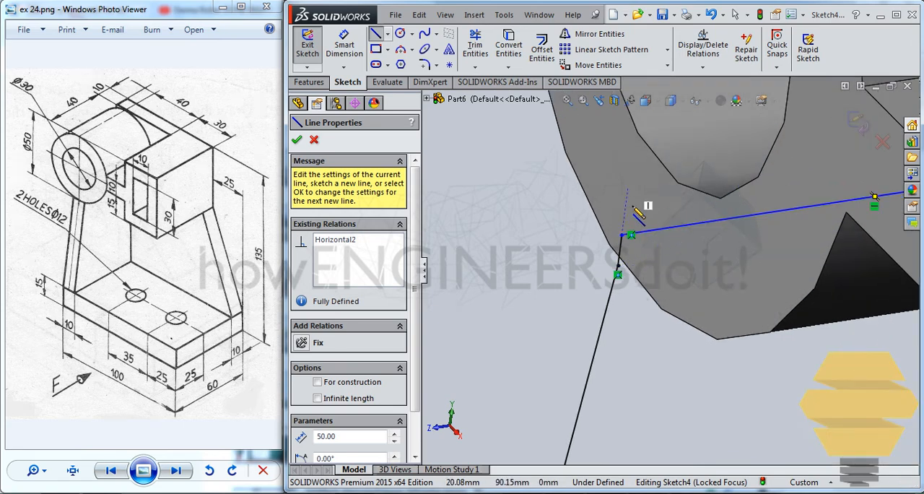
scroll(636, 210, up, 8)
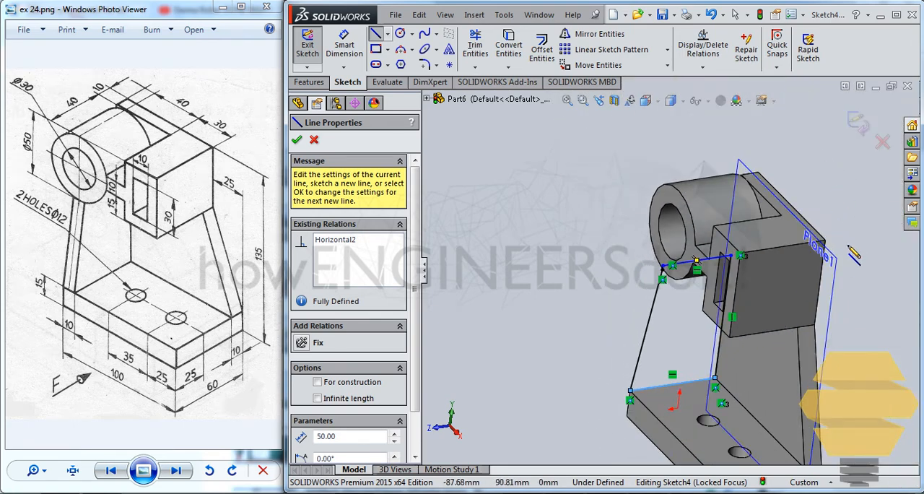
click(866, 127)
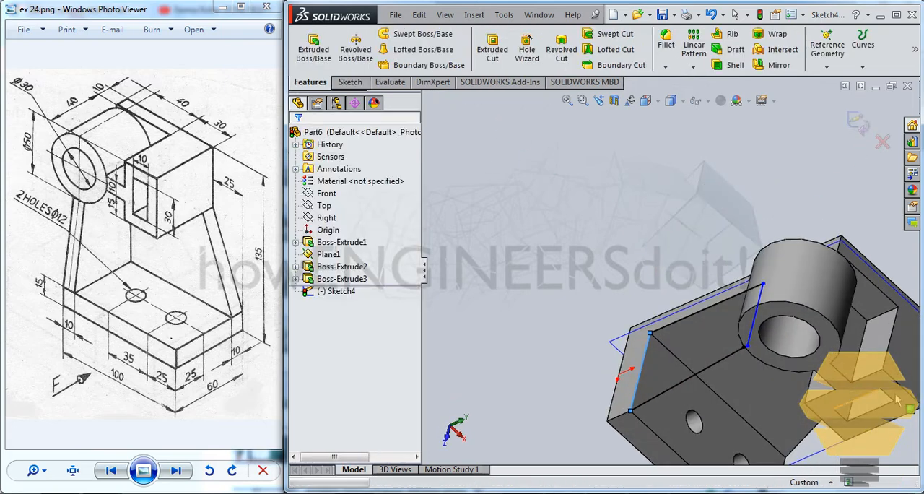
click(315, 52)
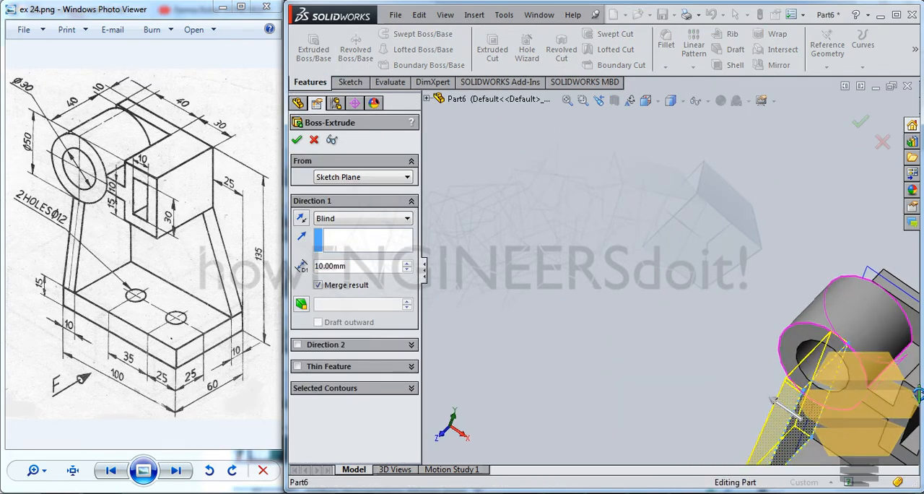
middle_drag(918, 393, 905, 392)
scroll(881, 386, down, 2)
scroll(787, 361, up, 4)
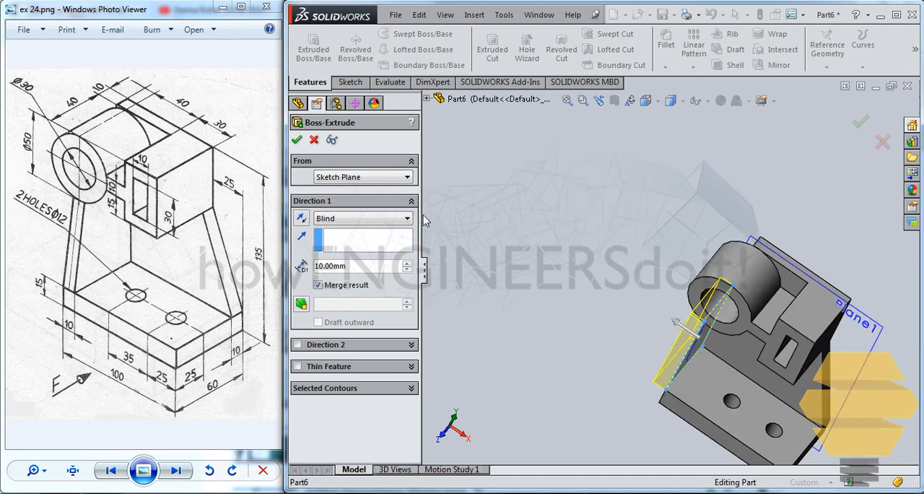
click(301, 219)
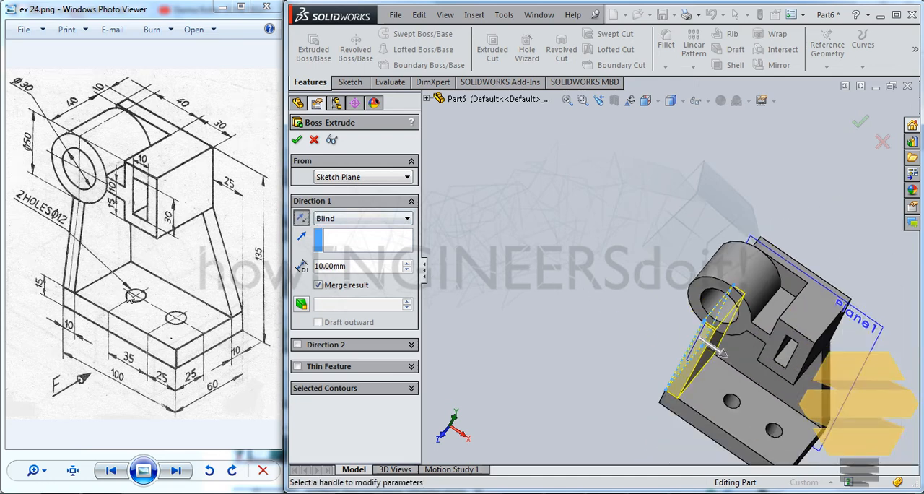
key(Return)
key(Return)
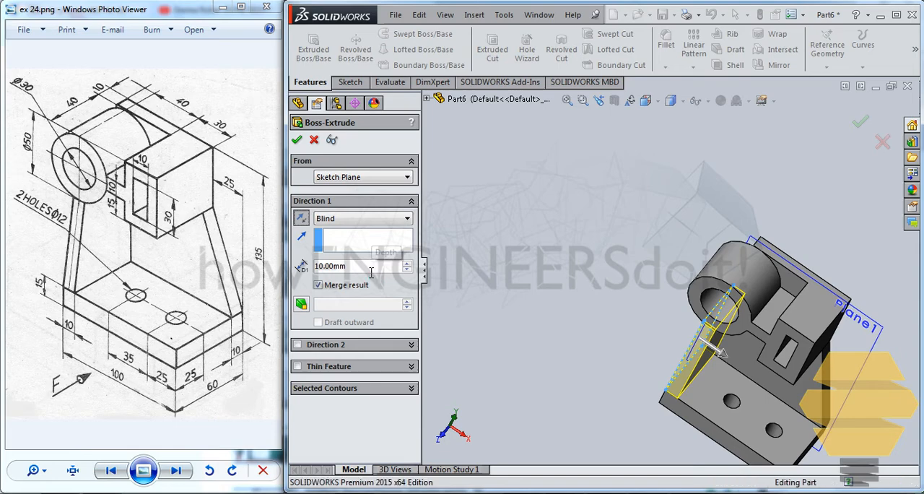
Step: Examine where the new side rib meets the underside of the cylinder and the rear wall from several angles
mouse_move(784, 361)
middle_down()
mouse_move(766, 340)
mouse_move(808, 298)
mouse_move(792, 296)
mouse_move(748, 326)
mouse_move(722, 325)
mouse_move(743, 314)
mouse_move(739, 326)
middle_up()
scroll(719, 325, down, 3)
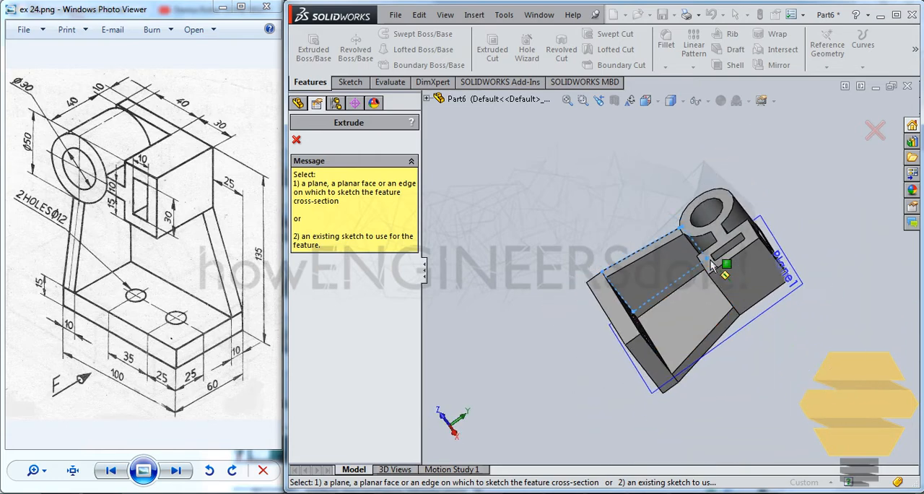
scroll(668, 292, down, 5)
middle_drag(696, 209, 700, 207)
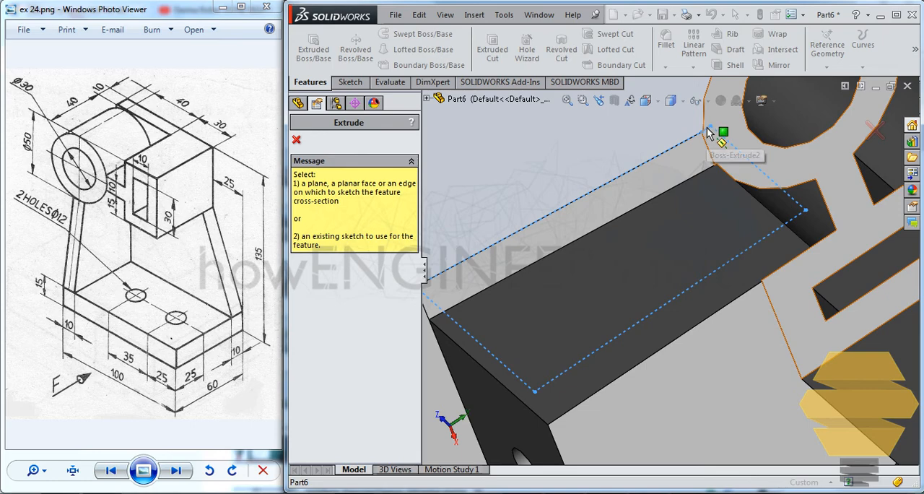
middle_drag(716, 133, 712, 248)
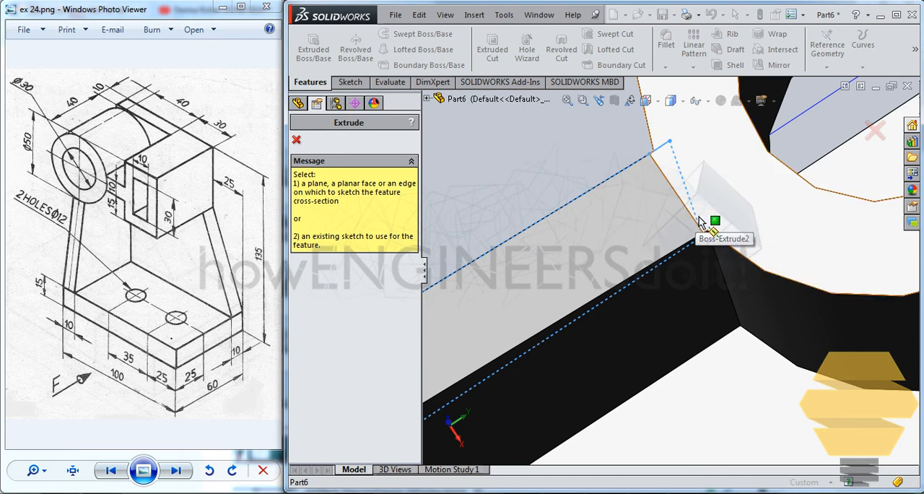
middle_drag(705, 223, 682, 236)
scroll(704, 223, up, 3)
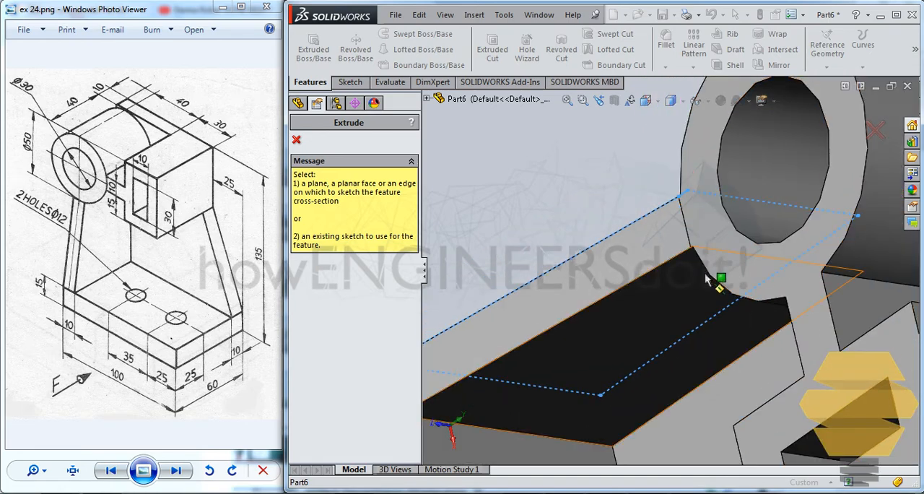
middle_drag(706, 280, 702, 255)
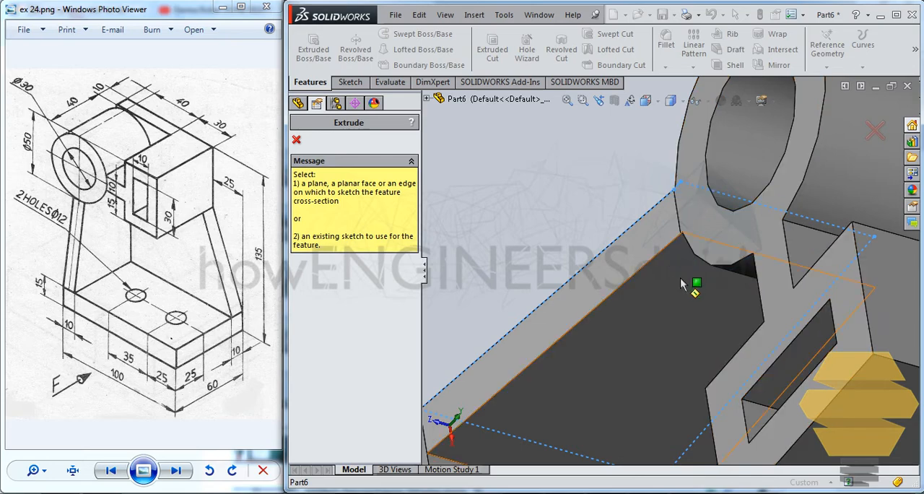
scroll(680, 278, up, 3)
middle_drag(680, 369, 722, 363)
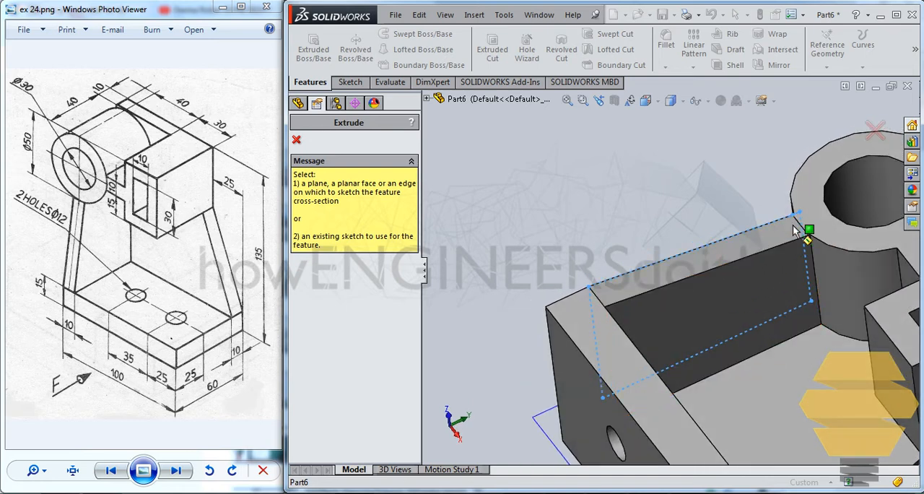